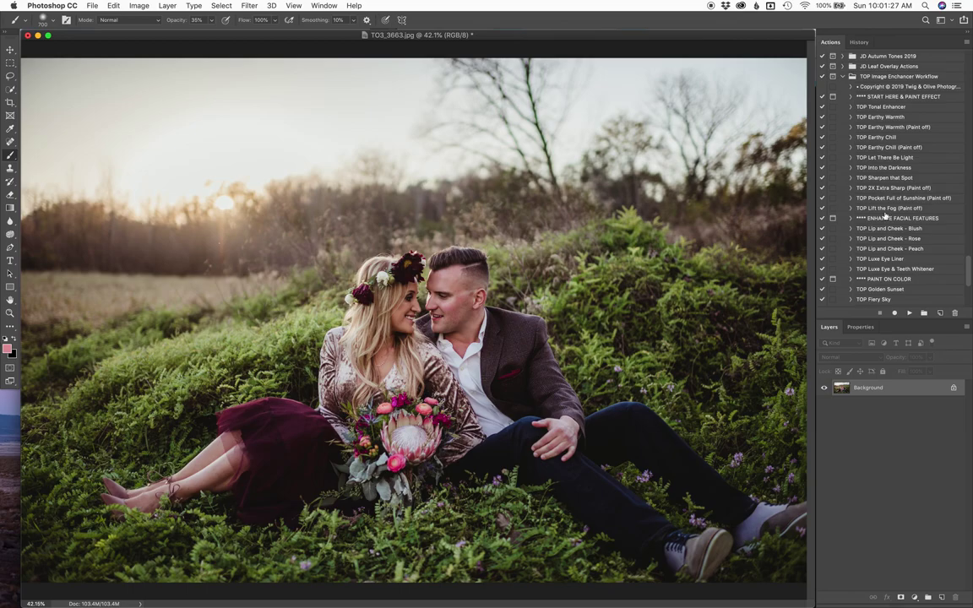
Run the TOP Let There Be Light action from the TOP Image Enchancer Workflow set
scroll(882, 217, up, 10)
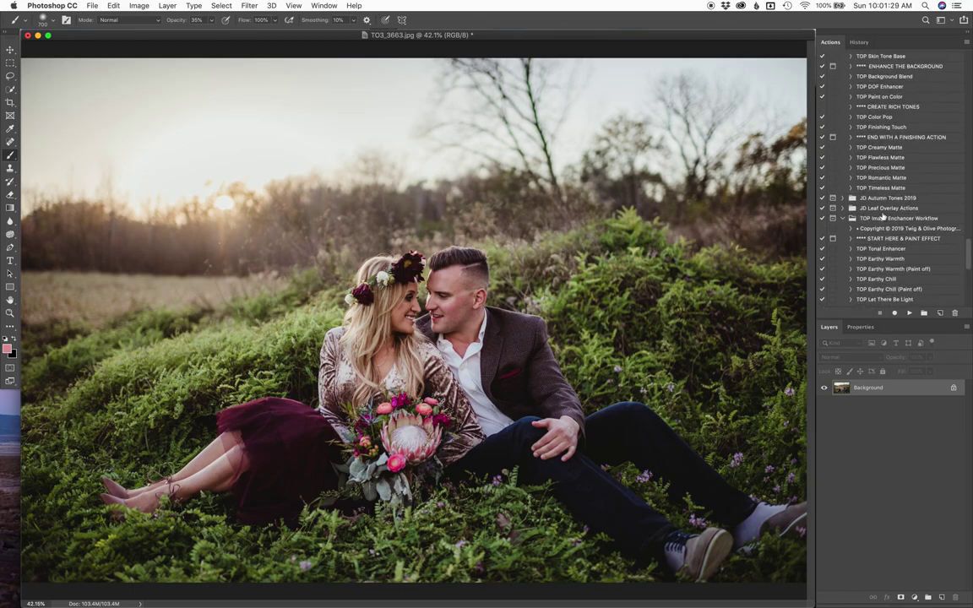
scroll(882, 216, down, 4)
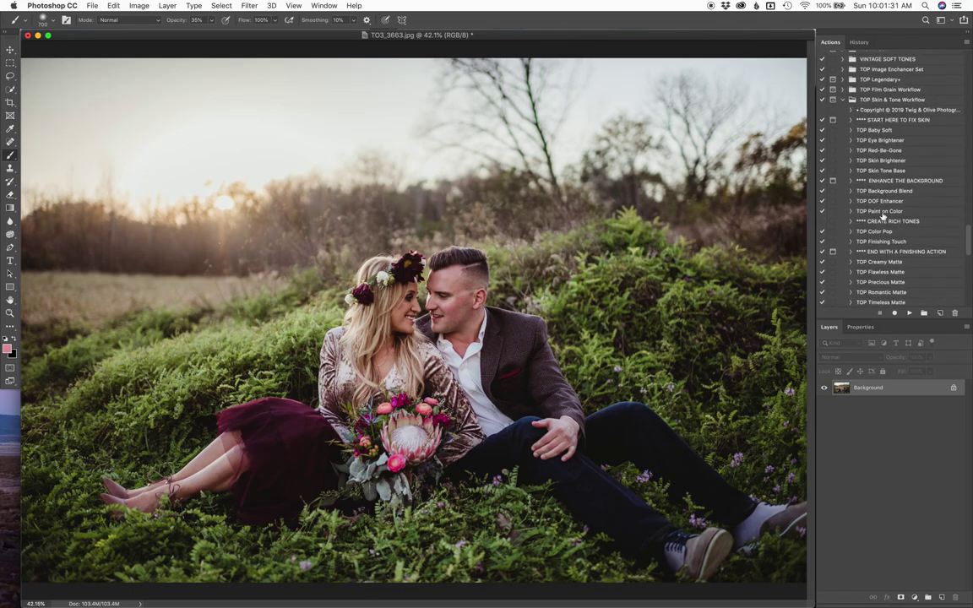
scroll(884, 216, down, 15)
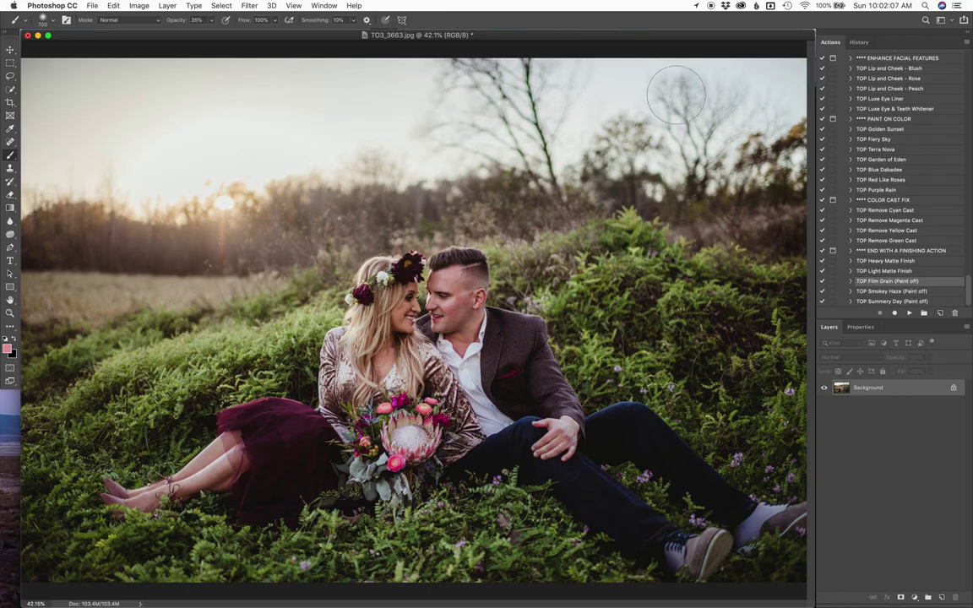
drag(969, 290, 970, 273)
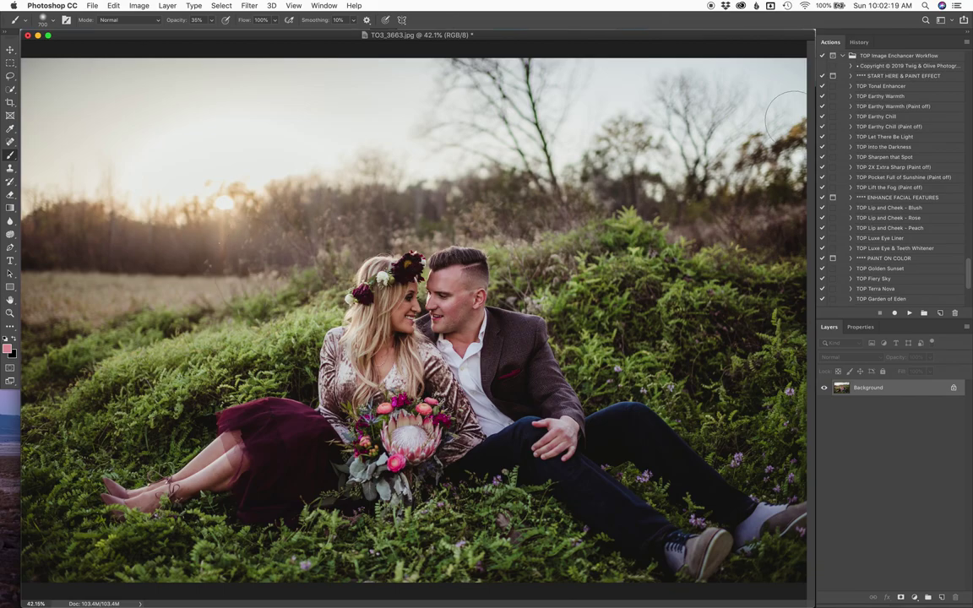
click(903, 140)
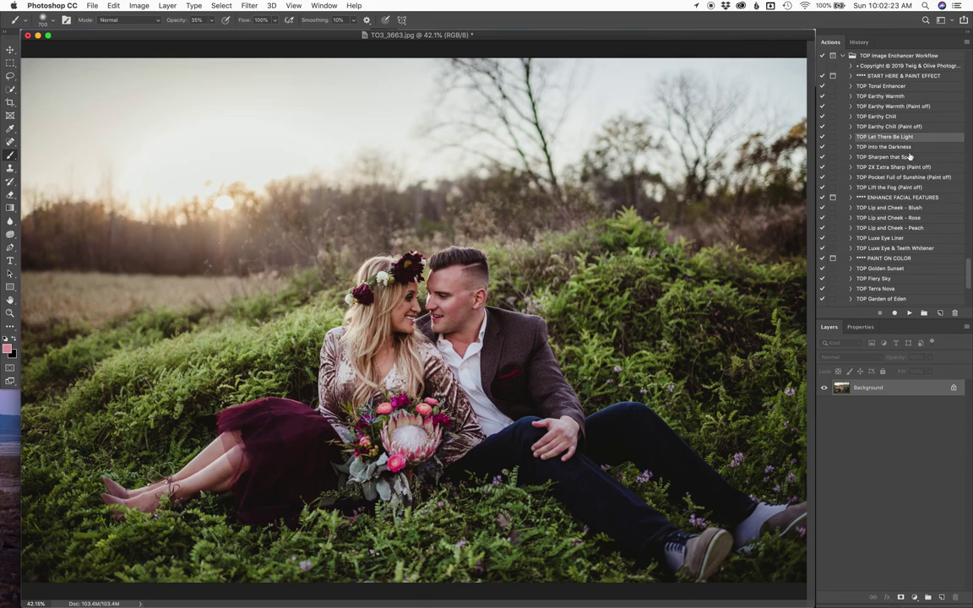
click(910, 313)
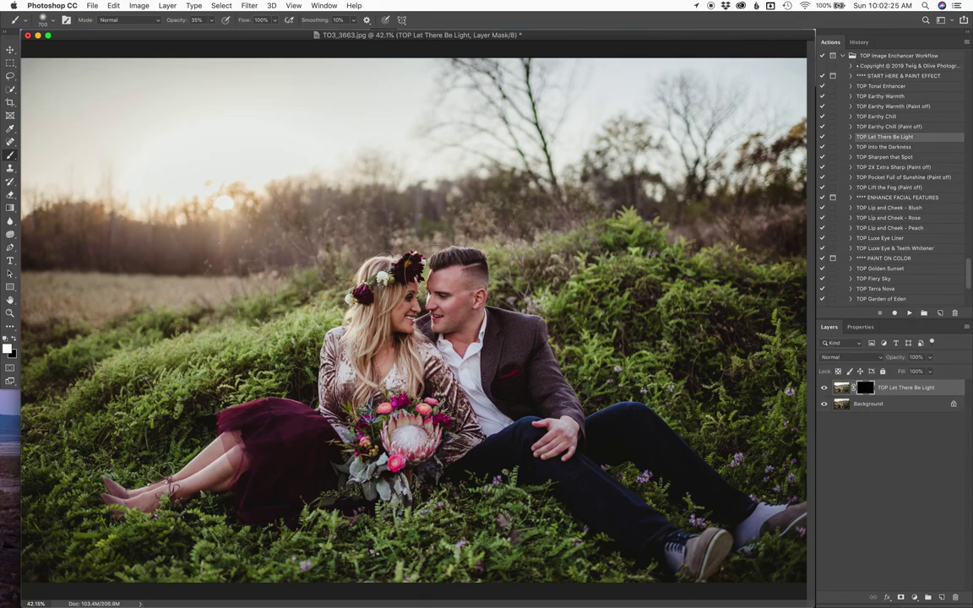
Paint the lightening effect onto the couple around their faces with a 300 px brush, and merge the layer down
key(bracketleft)
key(bracketleft)
key(bracketleft)
key(bracketleft)
mouse_move(376, 275)
mouse_down()
mouse_move(355, 316)
mouse_move(392, 337)
mouse_move(375, 273)
mouse_move(386, 273)
mouse_move(401, 284)
mouse_move(377, 289)
mouse_move(361, 327)
mouse_up()
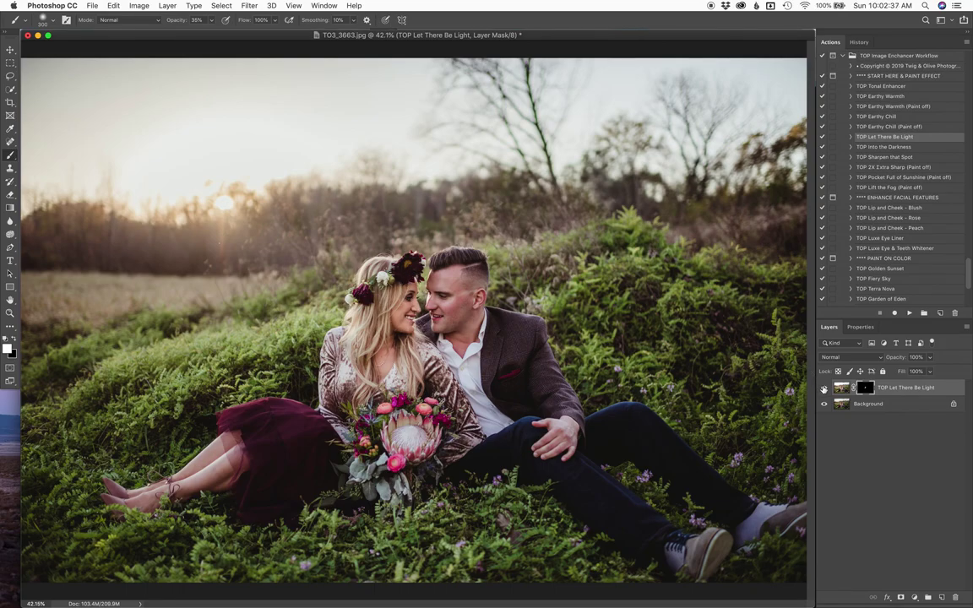
click(825, 387)
click(825, 388)
click(825, 388)
click(825, 388)
drag(423, 336, 447, 372)
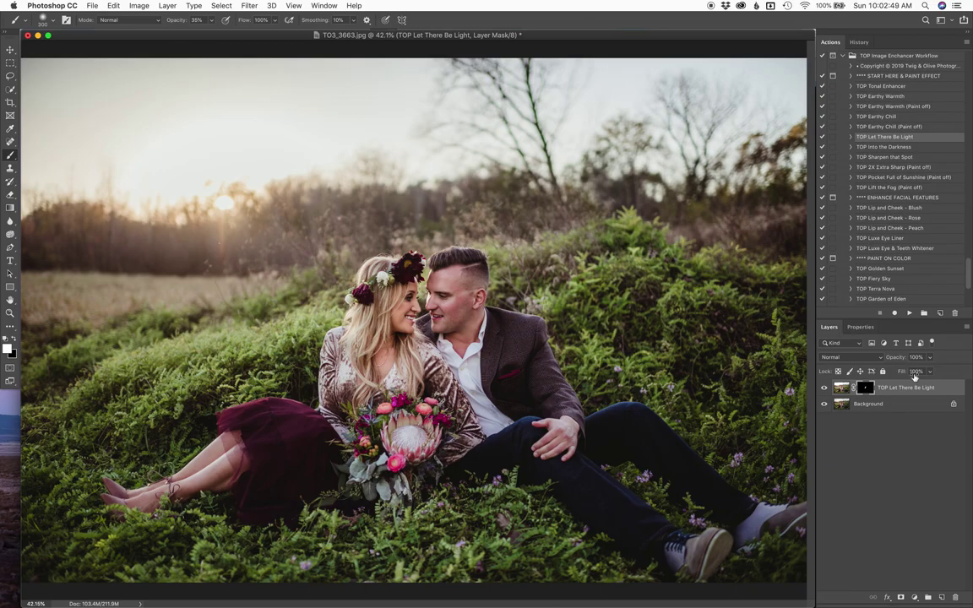
key(super+e)
Run the TOP Finishing Touch action from the TOP Skin & Tone Workflow set
drag(968, 281, 967, 251)
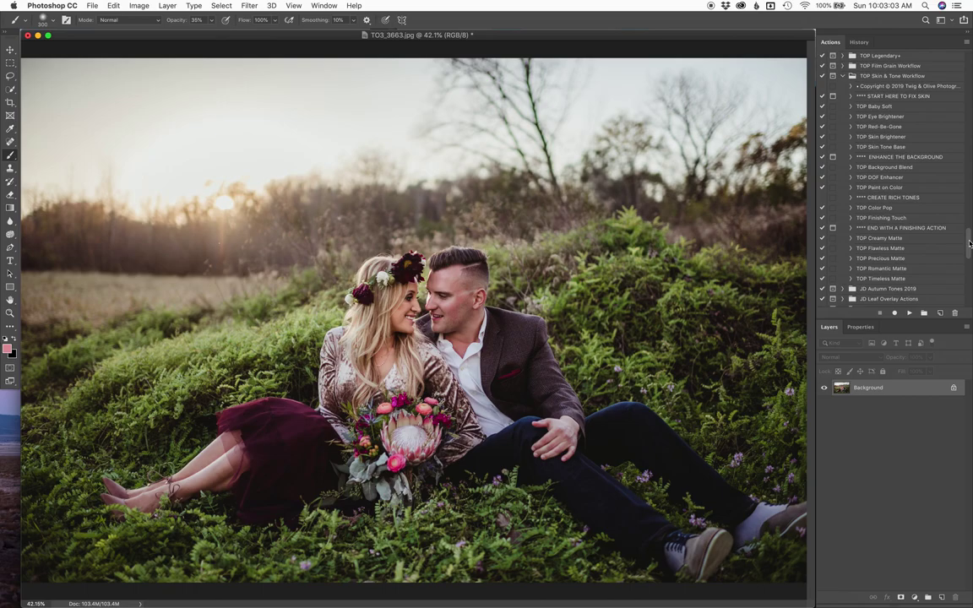
scroll(969, 243, down, 1)
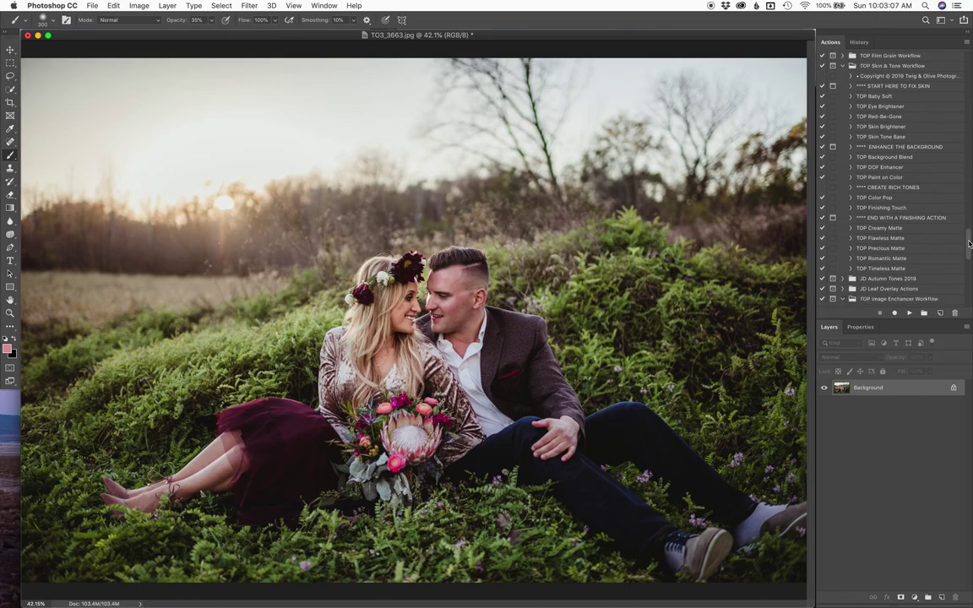
click(882, 207)
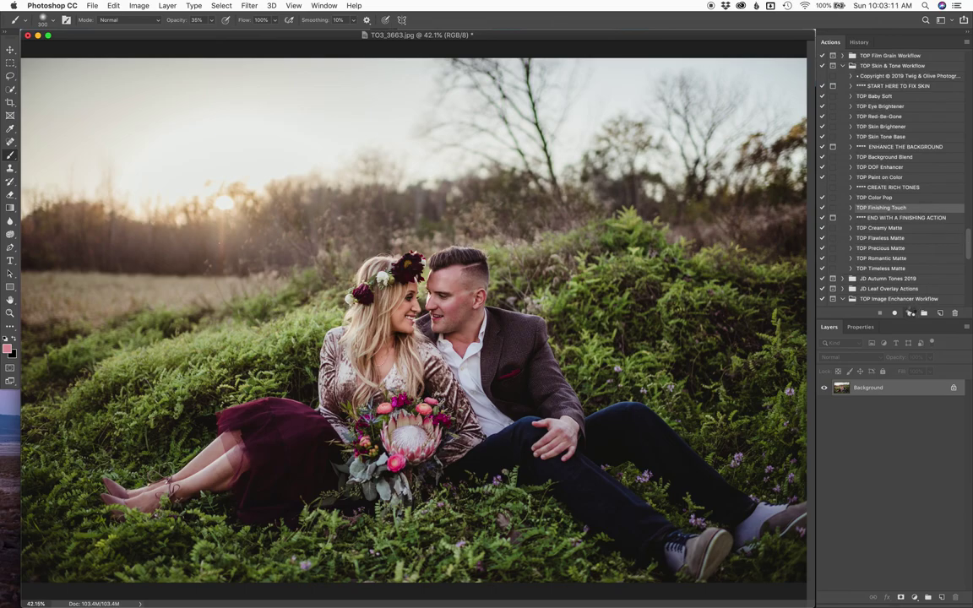
click(910, 312)
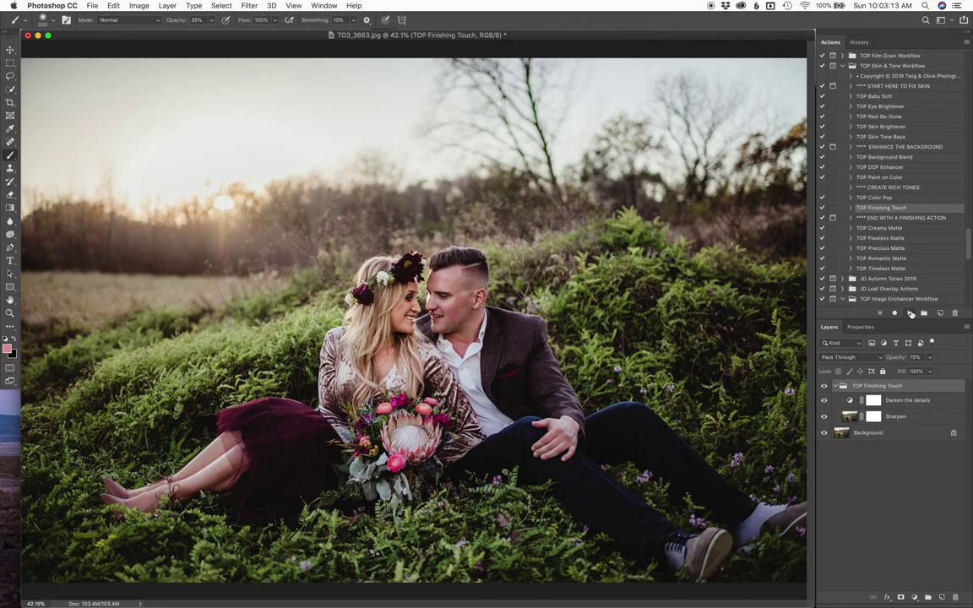
Lower the opacity of the Darken the details and Sharpen layers, and merge all visible layers
click(930, 372)
click(931, 359)
click(922, 401)
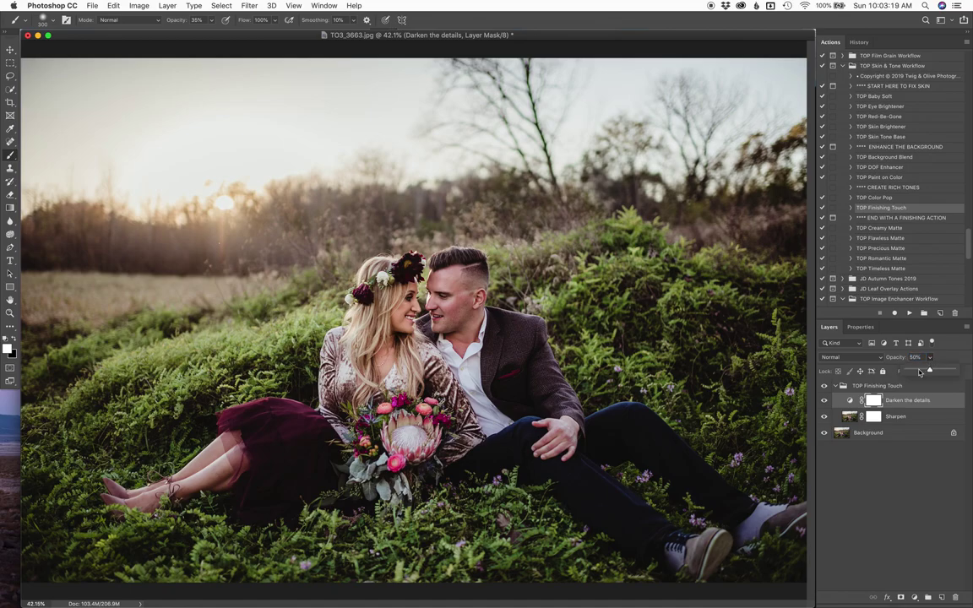
drag(931, 358, 918, 411)
click(918, 413)
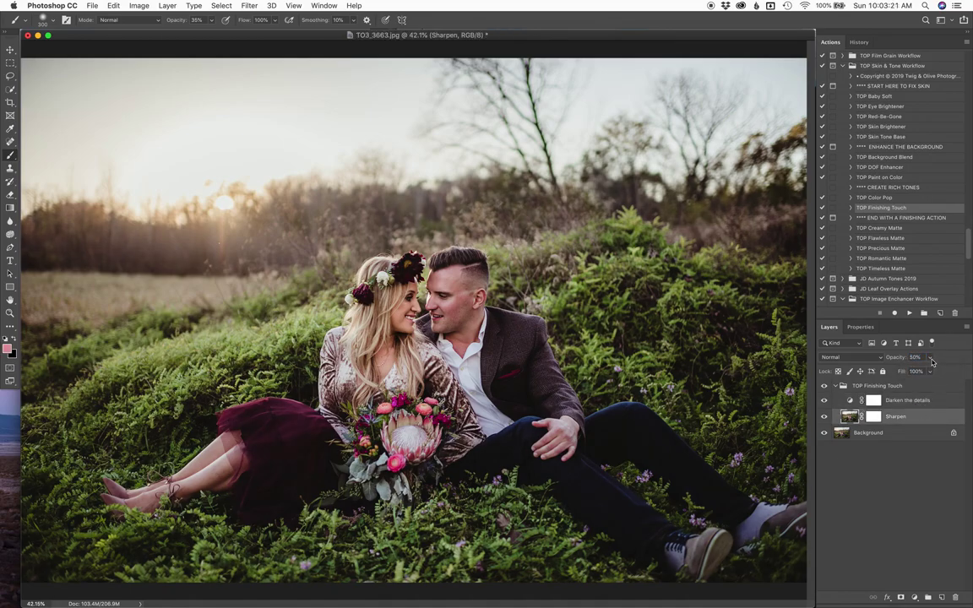
click(920, 372)
key(super+shift+e)
Run the TOP Baby Soft action and reduce the brush to 70 px for softening the skin
click(886, 98)
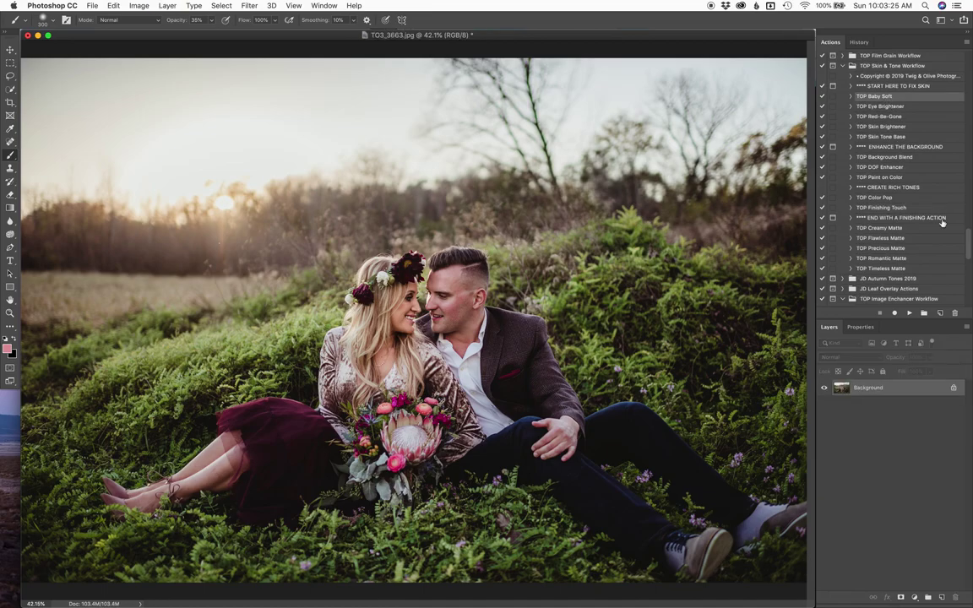
click(910, 313)
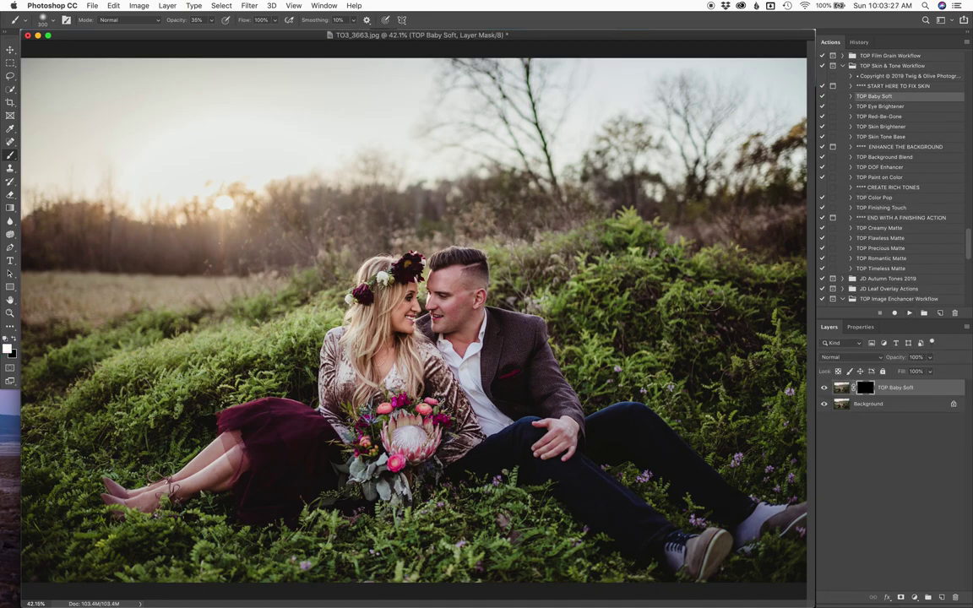
key(bracketleft)
key(bracketleft)
key(bracketleft)
key(bracketleft)
key(bracketleft)
Compare the photo with and without the TOP Baby Soft layer, and merge it down
click(825, 389)
click(824, 388)
click(825, 388)
click(825, 387)
click(825, 388)
key(super+e)
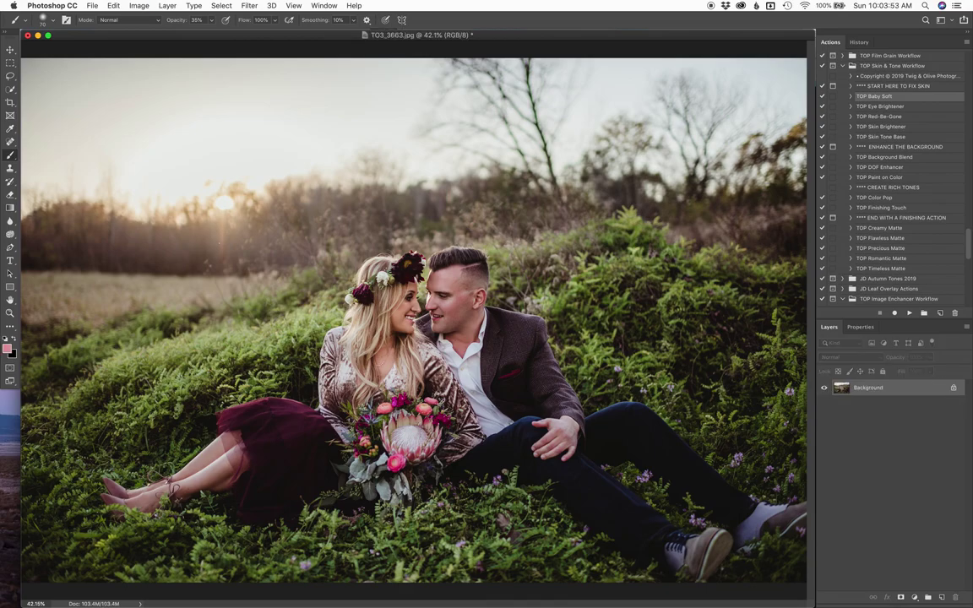
Run the TOP Remove Yellow Cast action from the COLOR CAST FIX section
drag(969, 247, 969, 295)
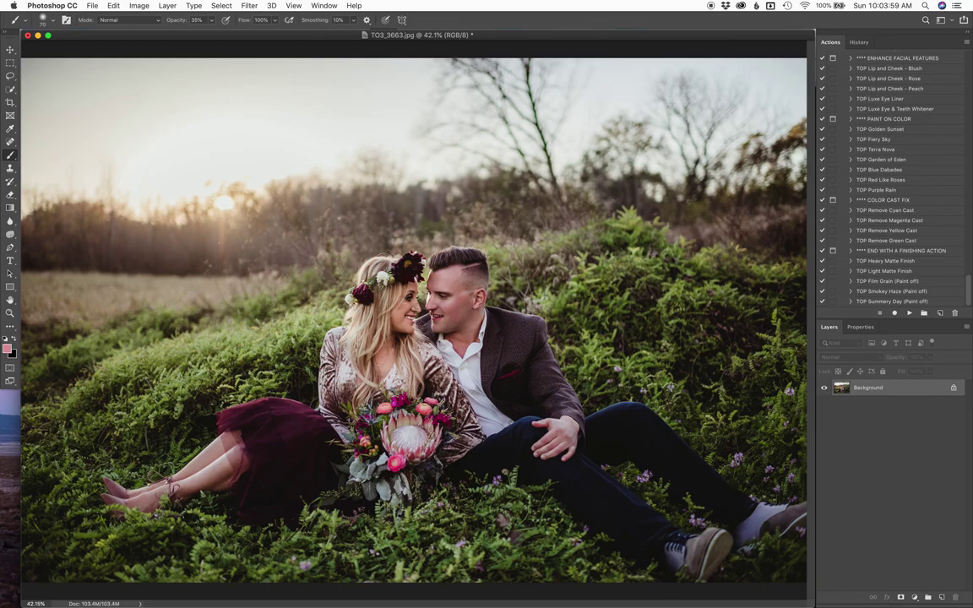
click(901, 231)
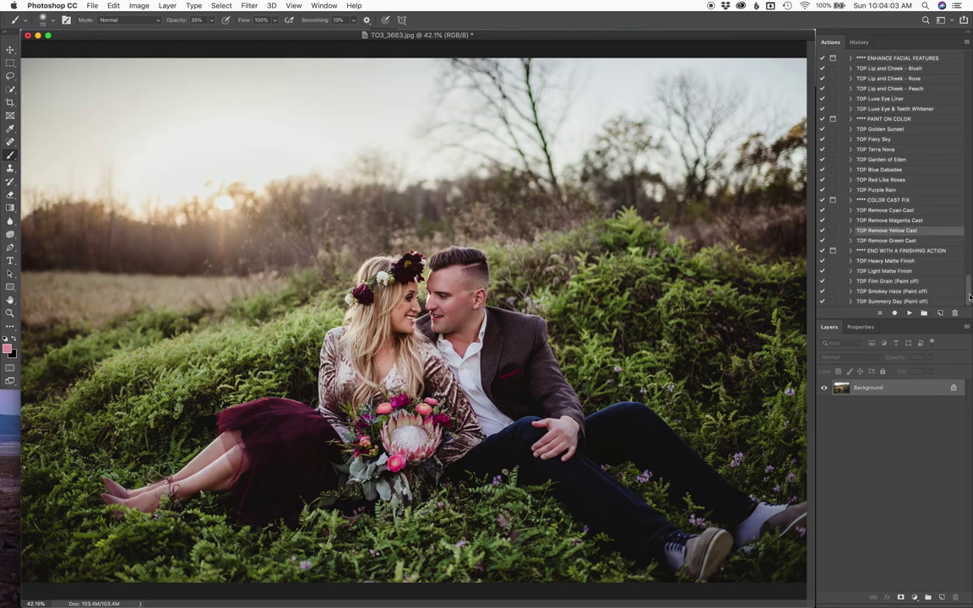
click(909, 313)
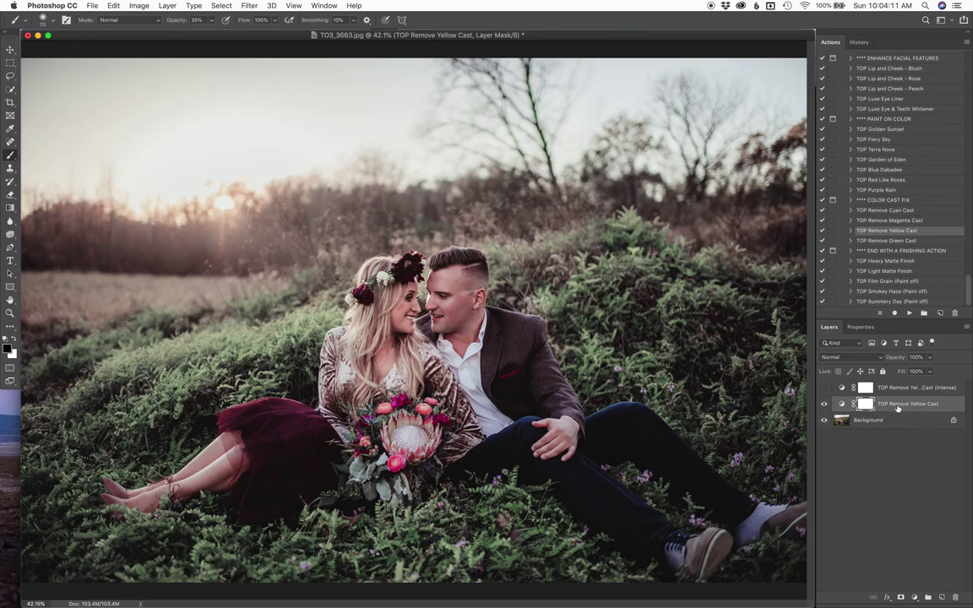
Invert the TOP Remove Yellow Cast mask to black and reveal the fix over the couple with a white 300 px brush
key(super+i)
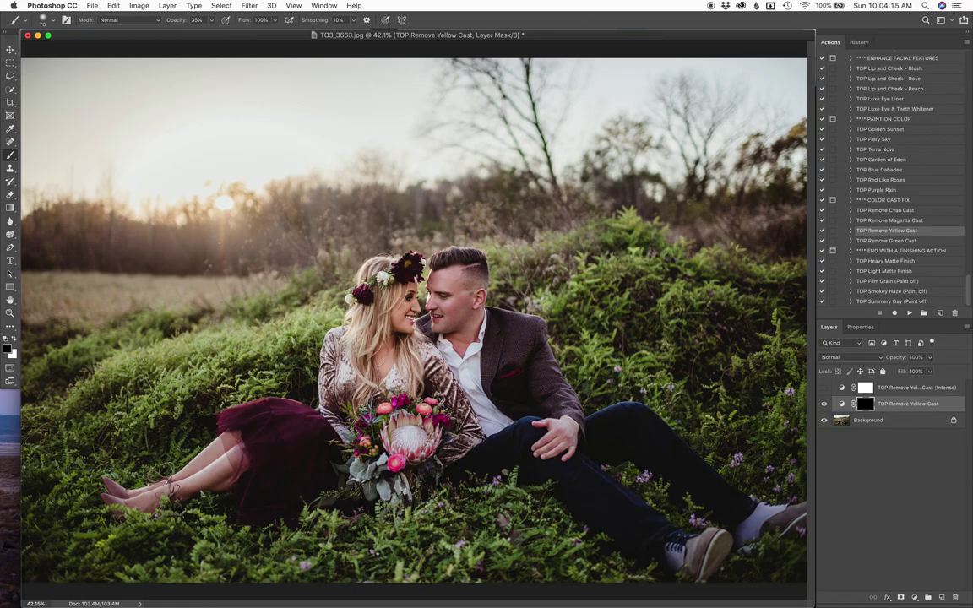
click(13, 339)
click(824, 404)
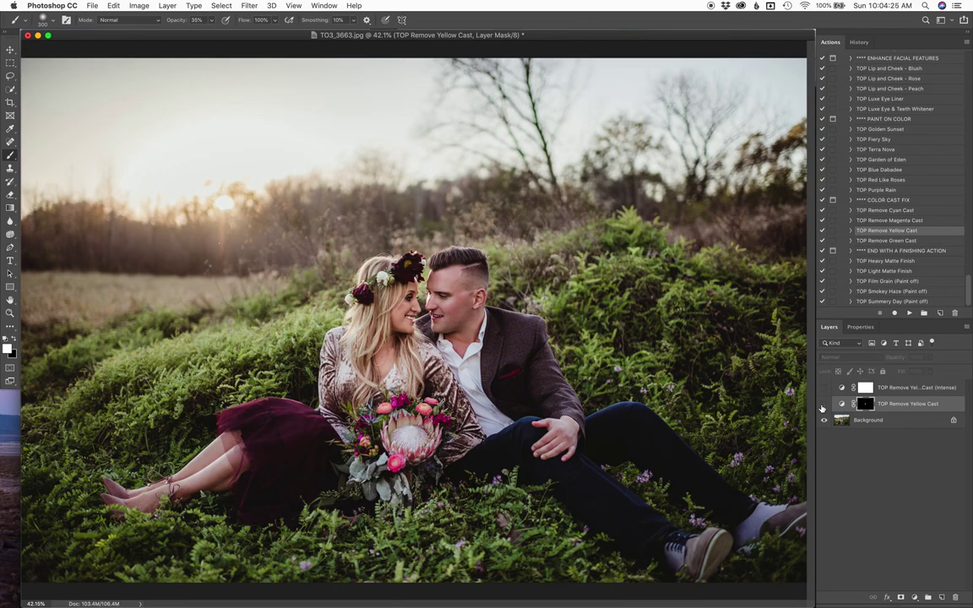
click(823, 405)
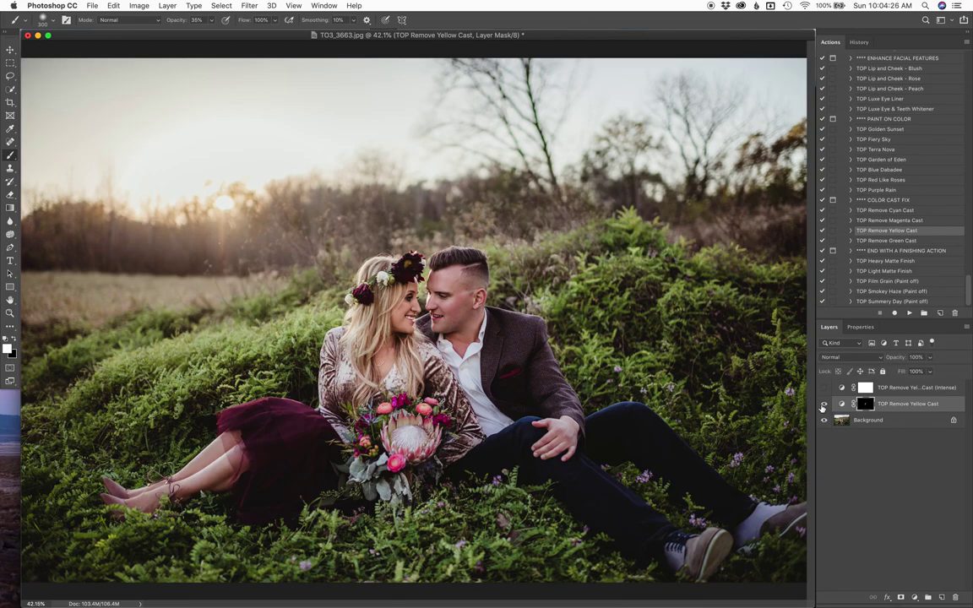
Set the TOP Remove Yellow Cast layer's opacity to 64% and merge the visible layers, discarding the hidden intense layer
click(930, 356)
drag(933, 371, 916, 372)
key(super+shift+e)
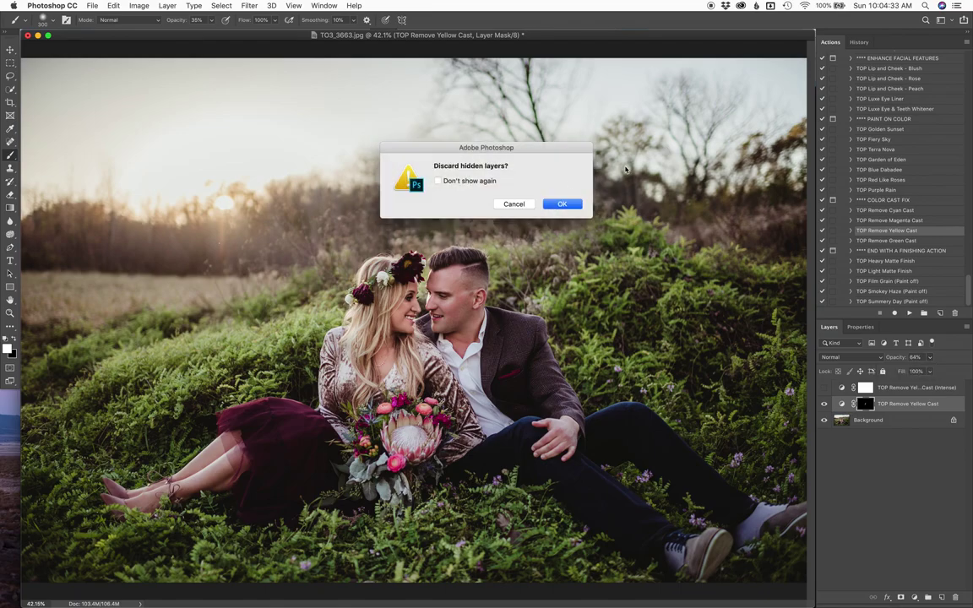
click(562, 205)
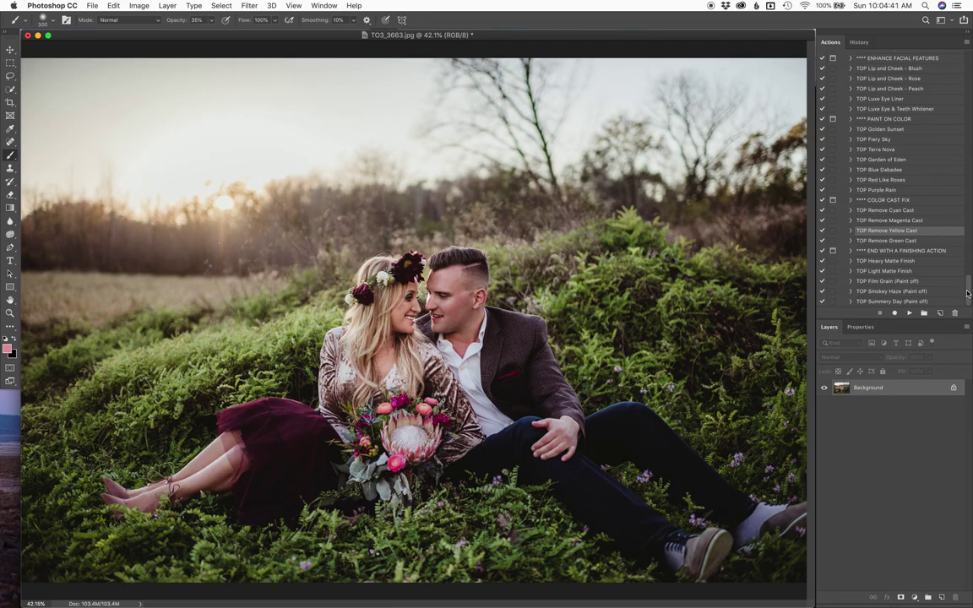
Run the TOP Pocket Full of Sunshine (Paint off) action
scroll(873, 262, up, 5)
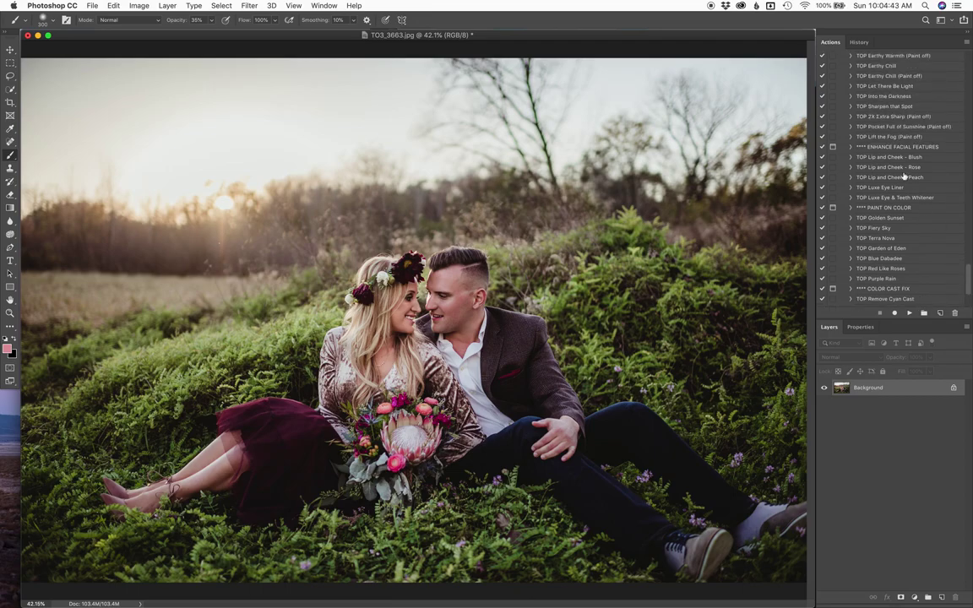
click(901, 128)
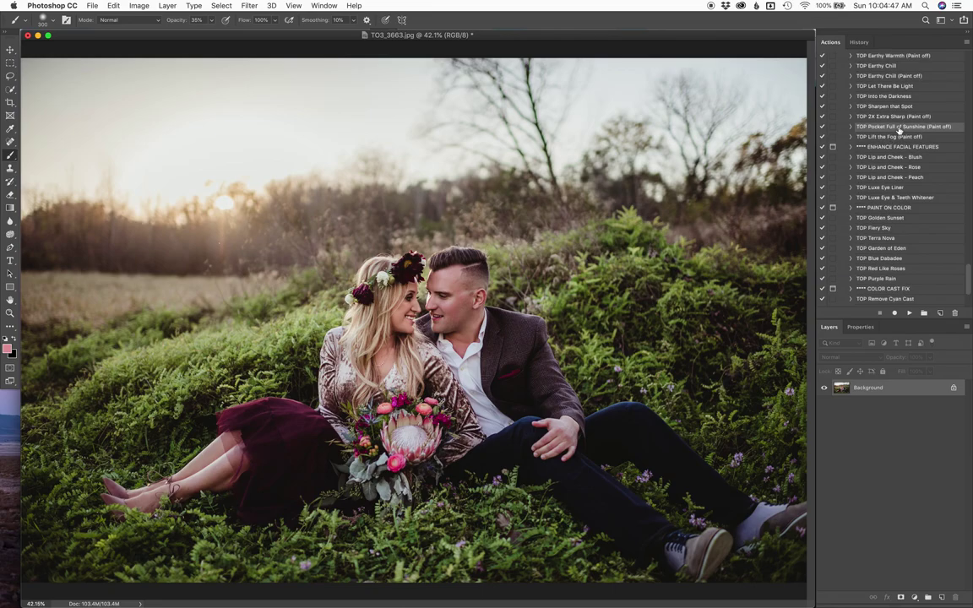
click(912, 313)
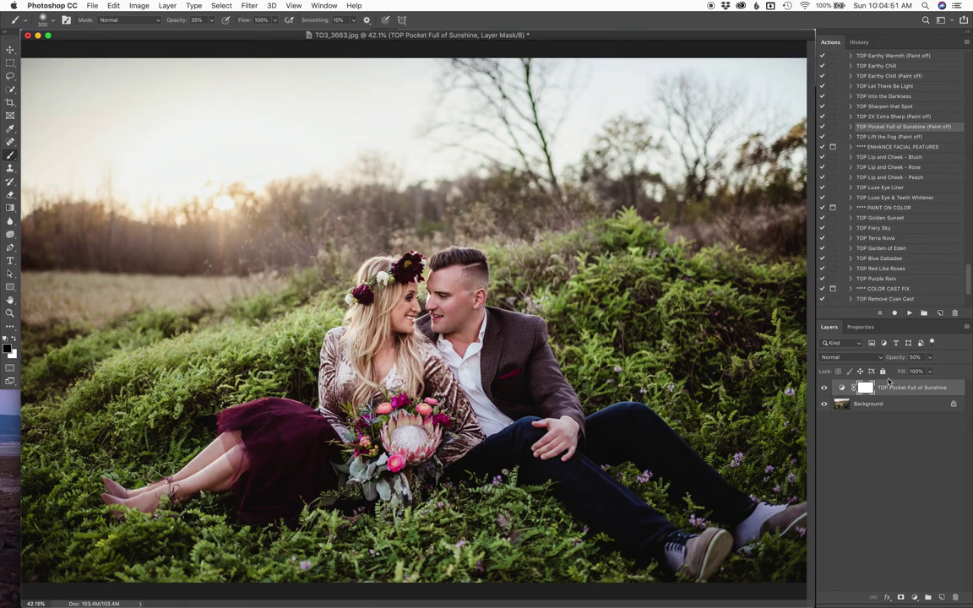
Compare the photo with and without the sunshine effect, lower the layer's opacity, and merge it down
click(825, 389)
click(825, 389)
click(931, 359)
drag(927, 370, 920, 374)
key(super+e)
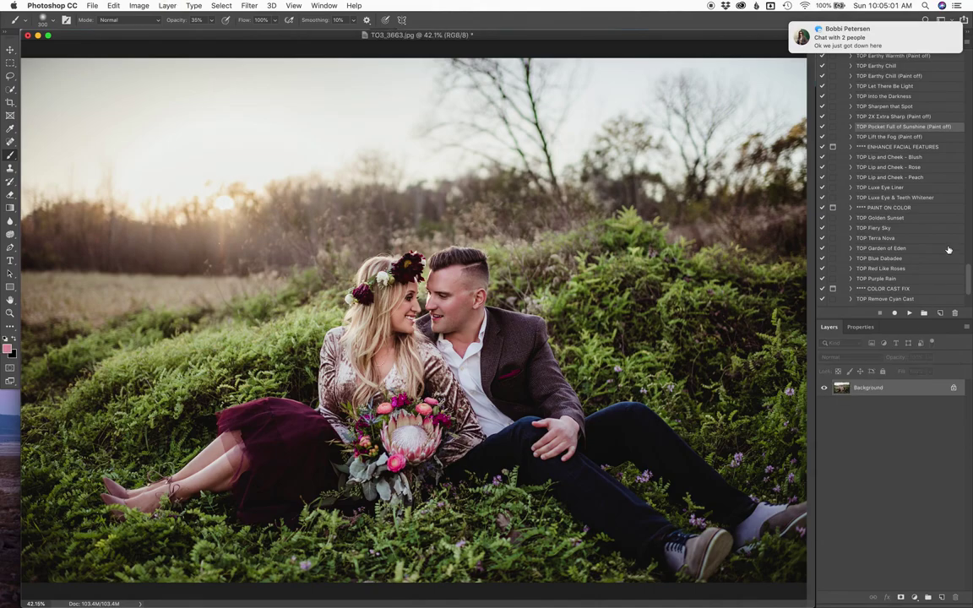
Run the TOP Earthy Warmth (Paint off) action from the TOP Image Enchancer Workflow set
scroll(938, 245, up, 3)
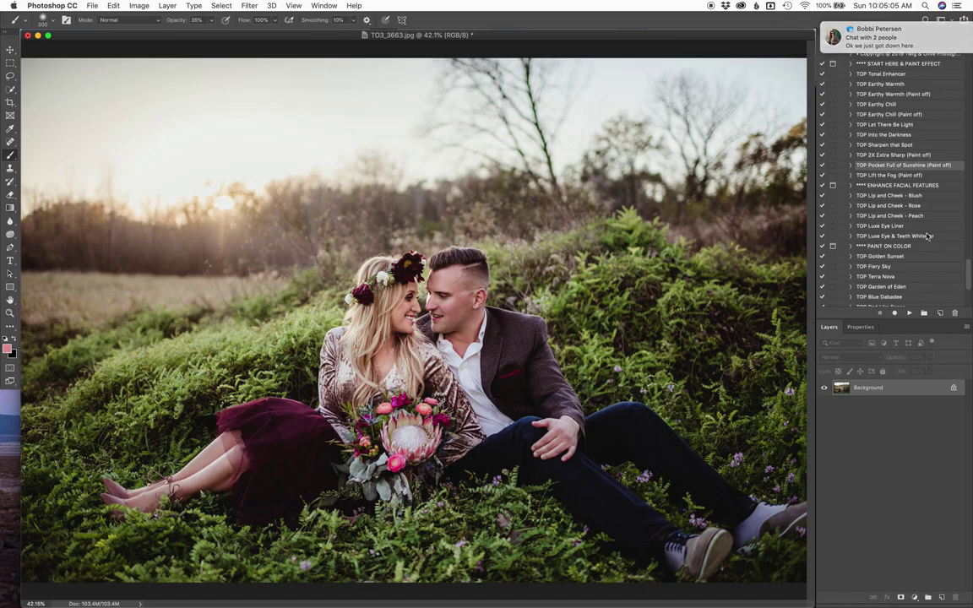
scroll(917, 194, up, 2)
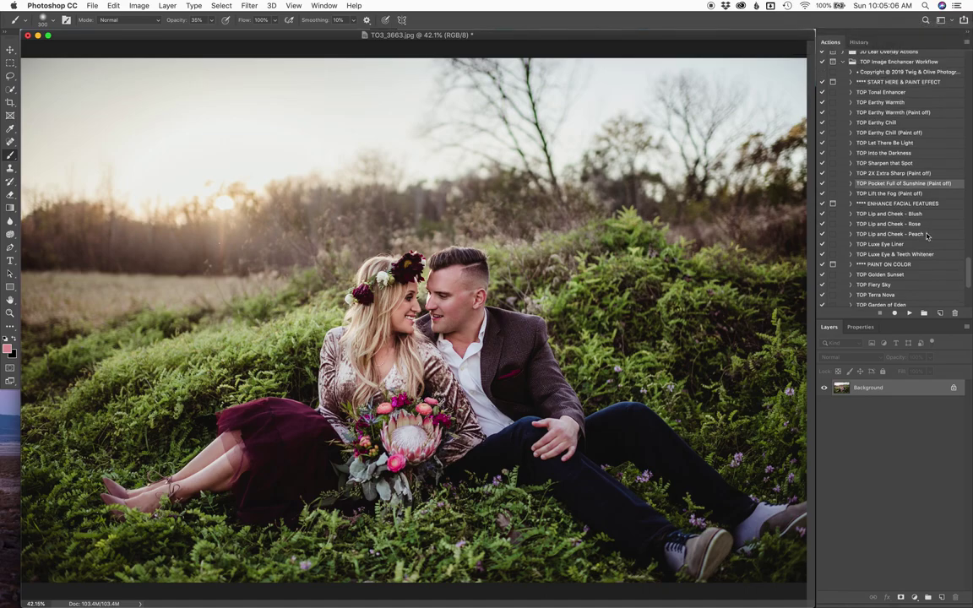
click(901, 110)
click(899, 119)
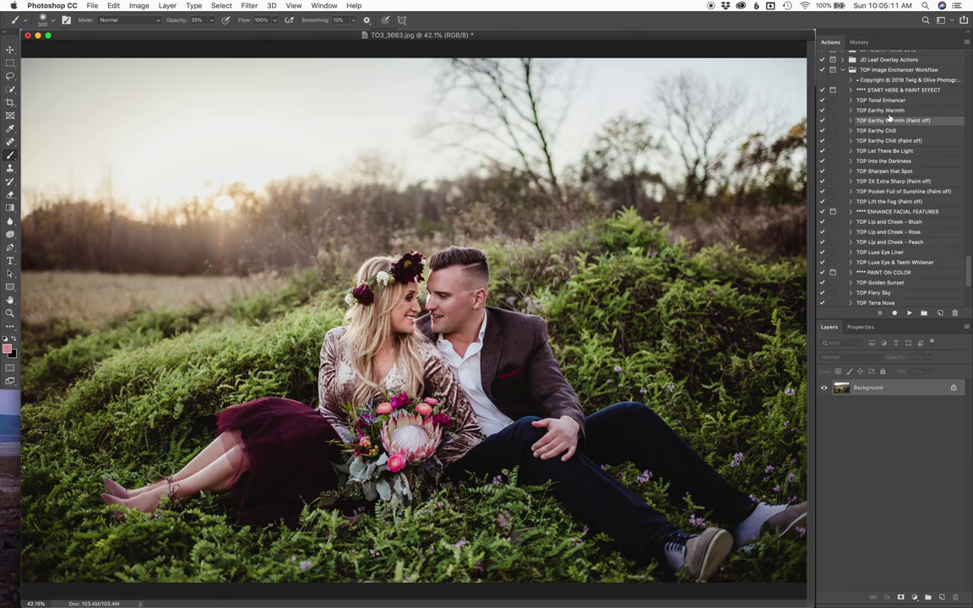
click(901, 111)
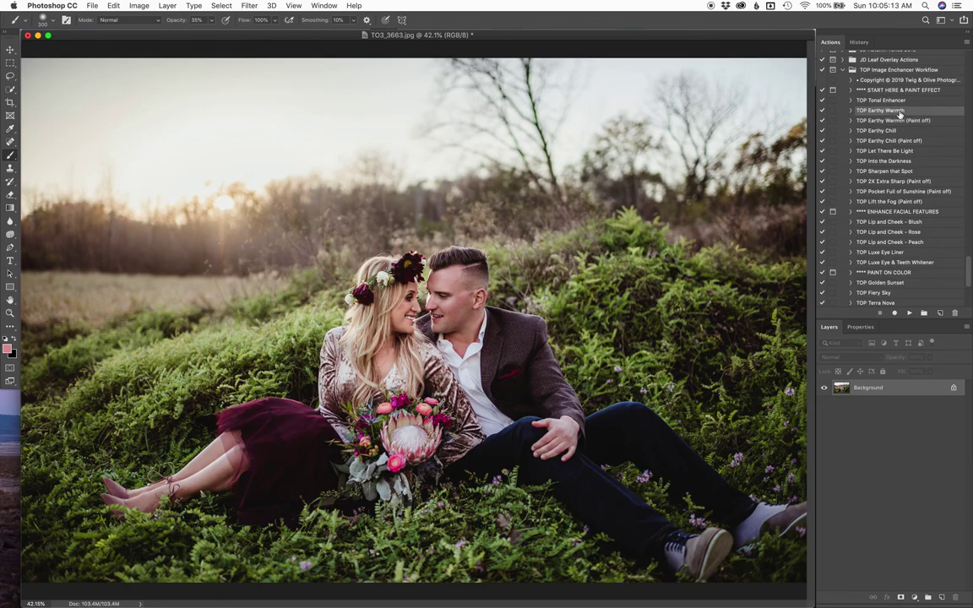
click(894, 121)
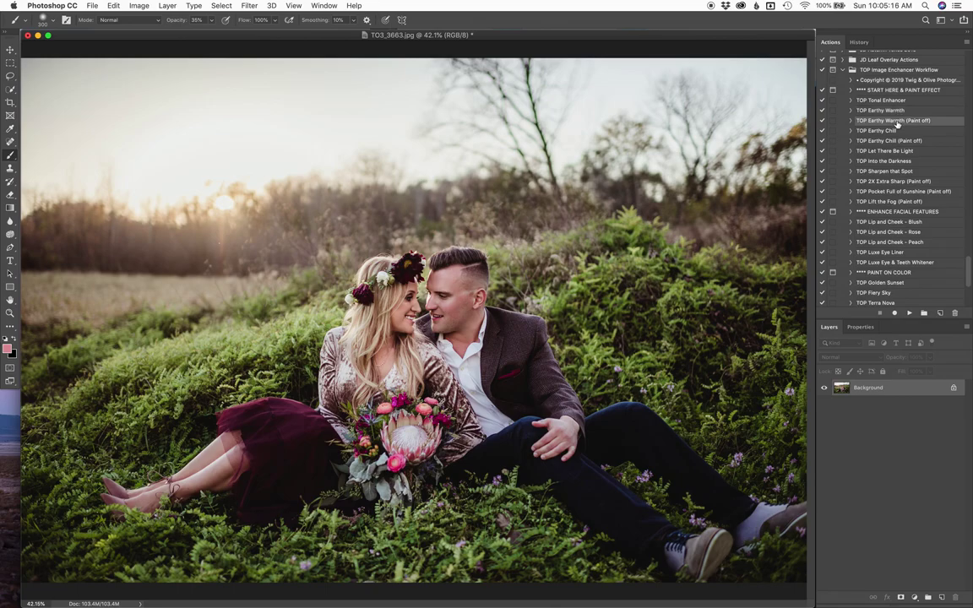
click(911, 313)
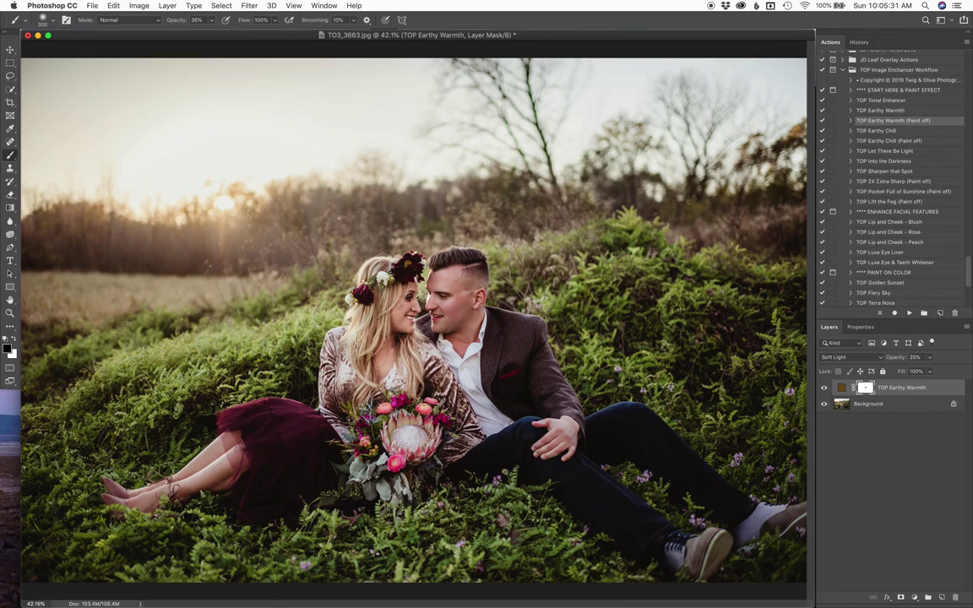
Compare the photo with and without the TOP Earthy Warmth layer and flatten the image
click(826, 389)
click(828, 392)
click(826, 388)
key(super+e)
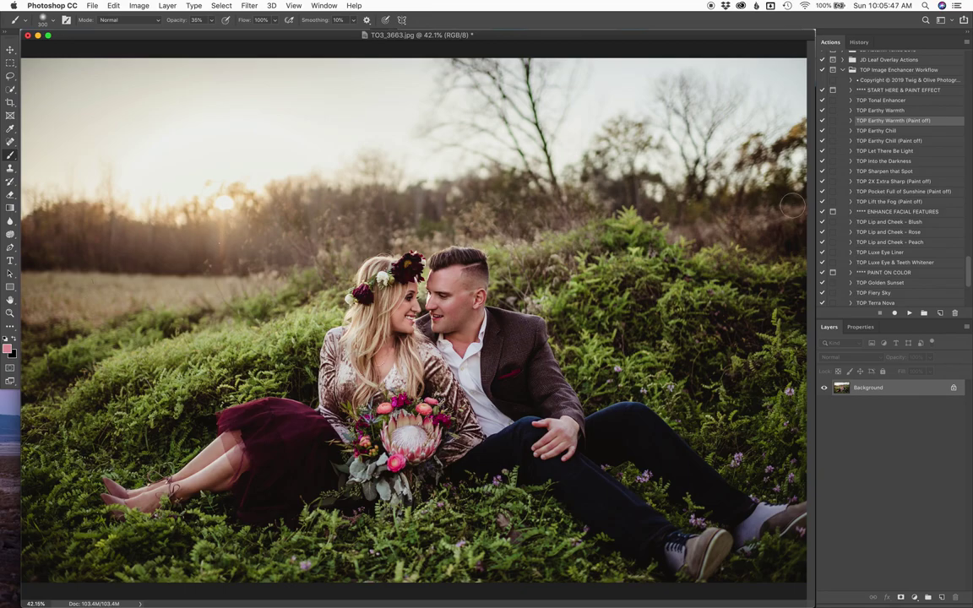
Run the TOP Tonal Enhancer action and paint its effect along the treeline and field with a 900 px brush
click(895, 101)
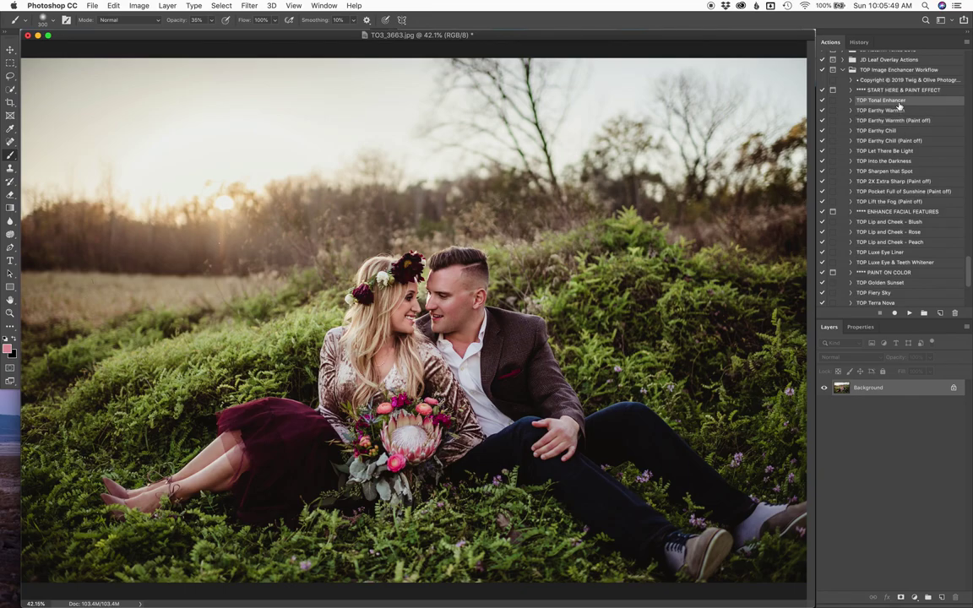
click(909, 312)
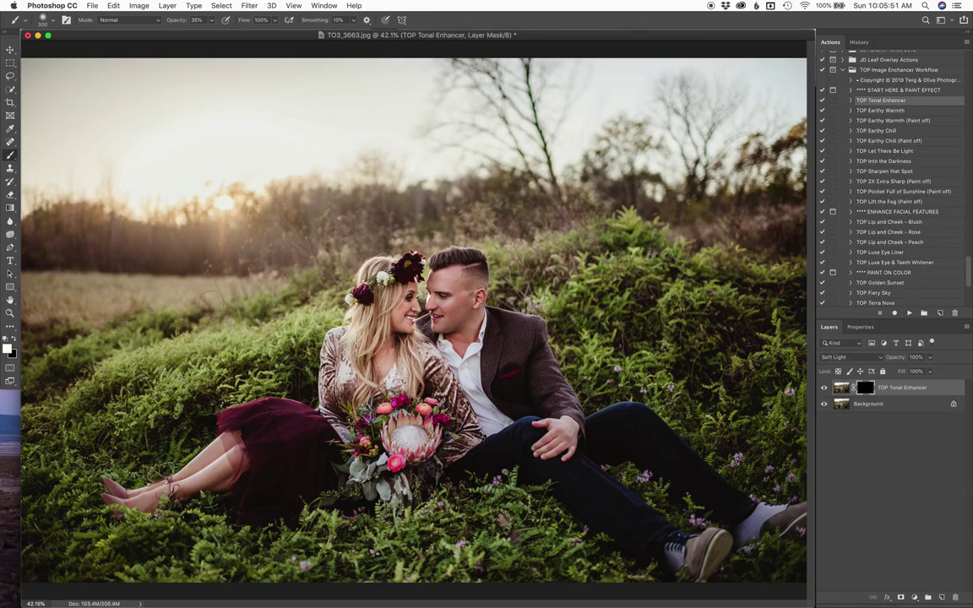
key(bracketright)
key(bracketright)
key(bracketright)
key(bracketright)
key(bracketright)
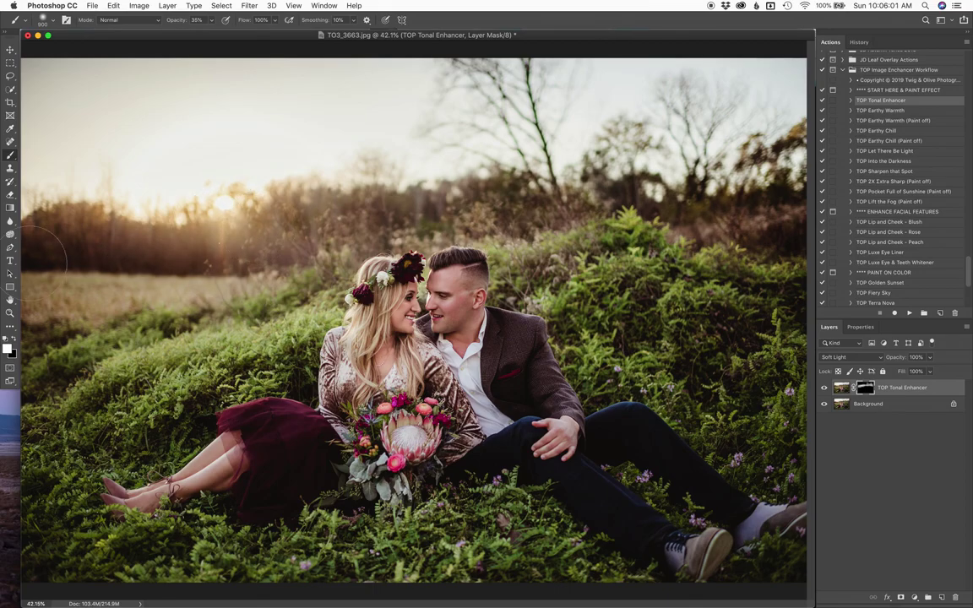
Compare the photo with and without the TOP Tonal Enhancer layer and flatten the image
click(824, 388)
click(824, 388)
click(824, 389)
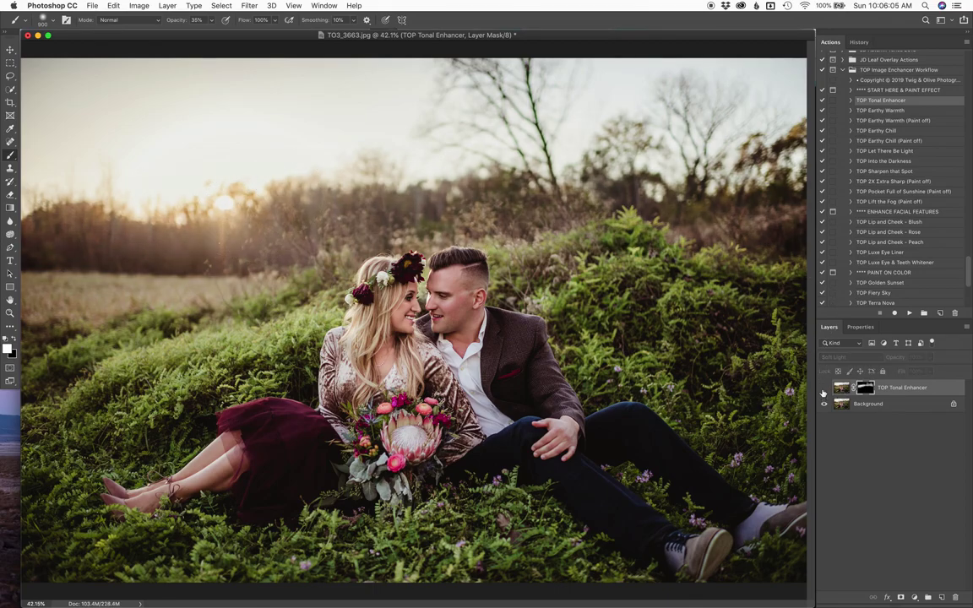
click(824, 388)
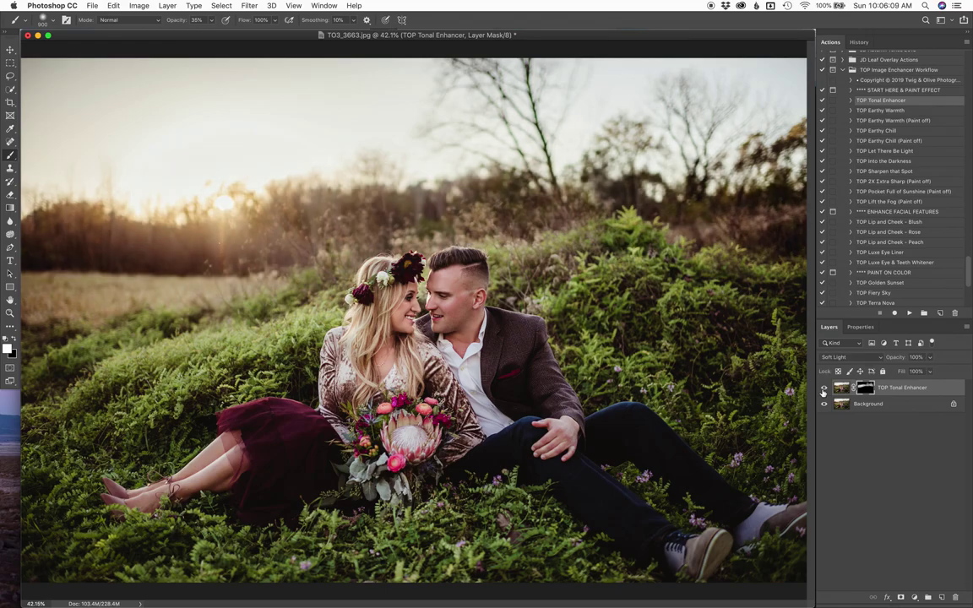
click(824, 388)
click(823, 388)
click(824, 388)
click(824, 388)
key(super+e)
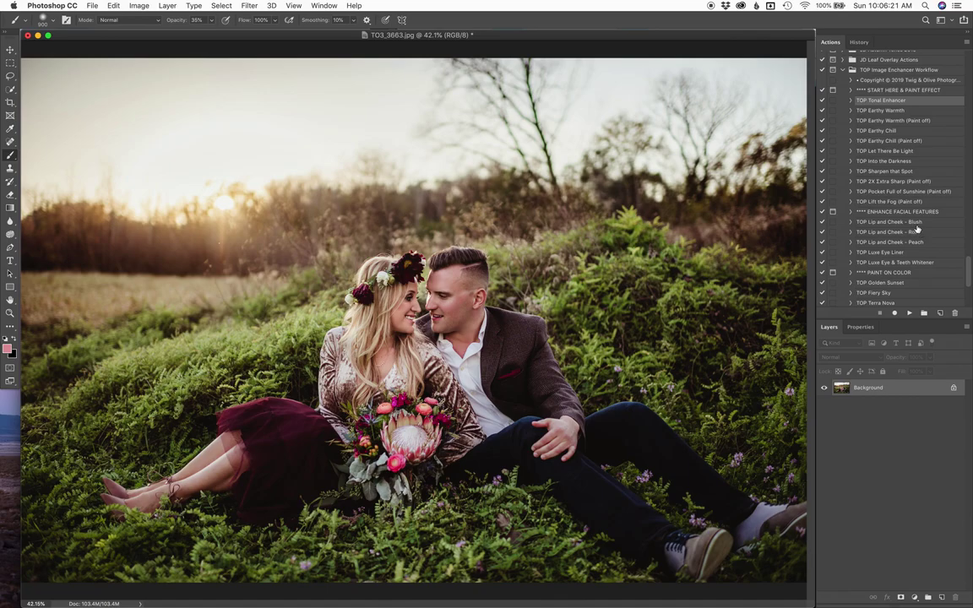
Run the TOP Lip and Cheek - Blush action and flatten the image
click(871, 221)
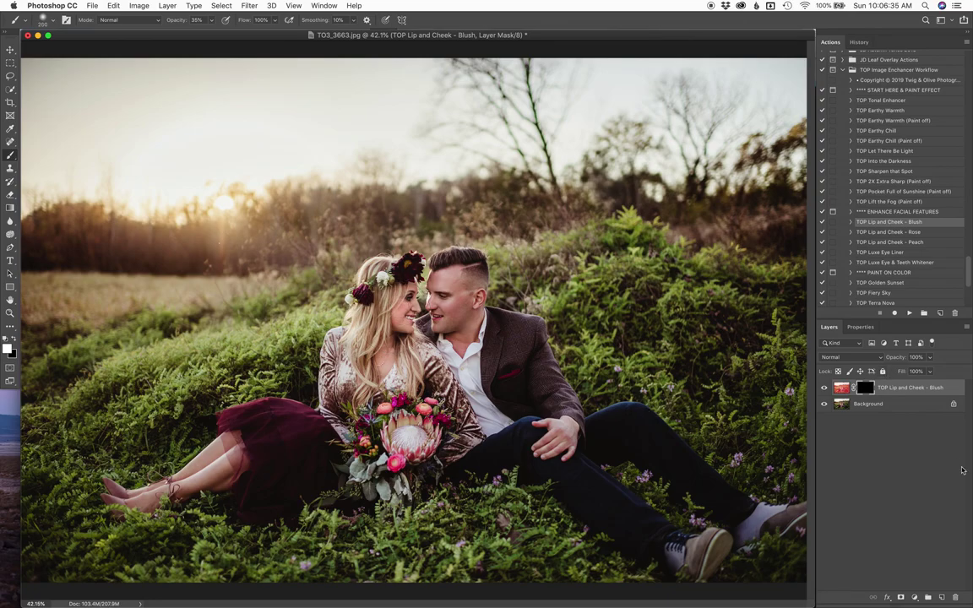
key(Delete)
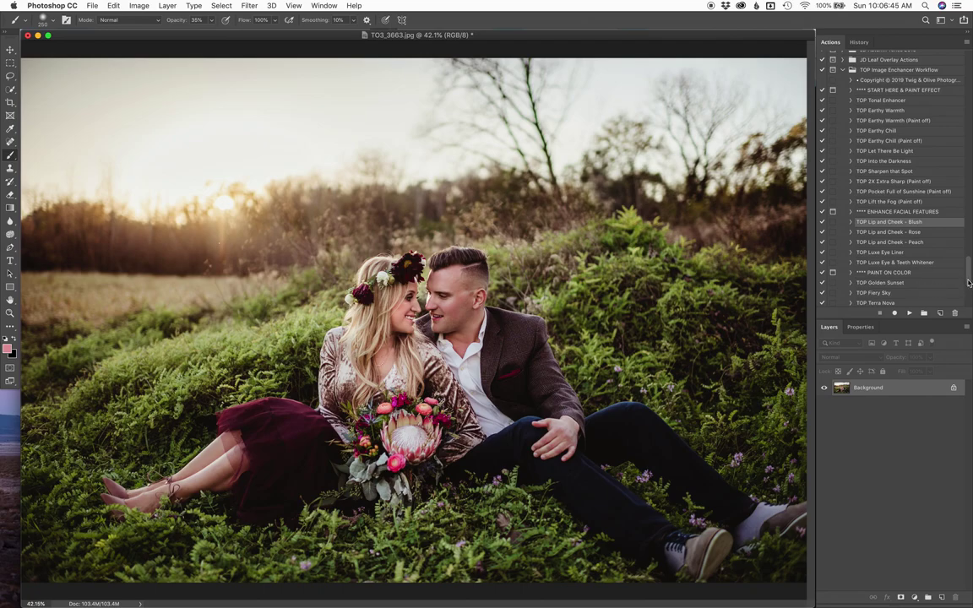
Run the TOP Remove Green Cast action and compare the photo with and without its layer
scroll(968, 283, down, 1)
drag(968, 283, 969, 302)
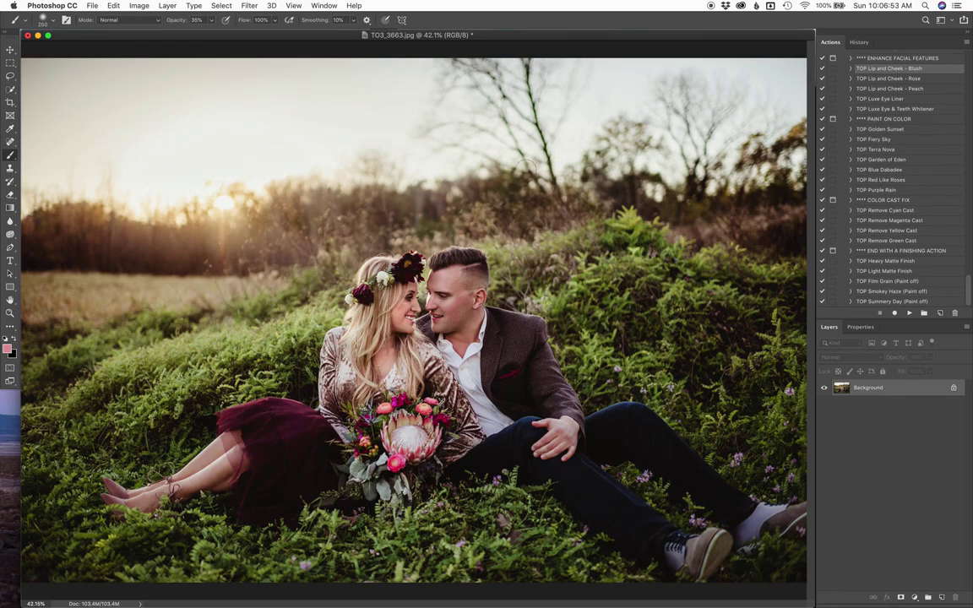
click(902, 241)
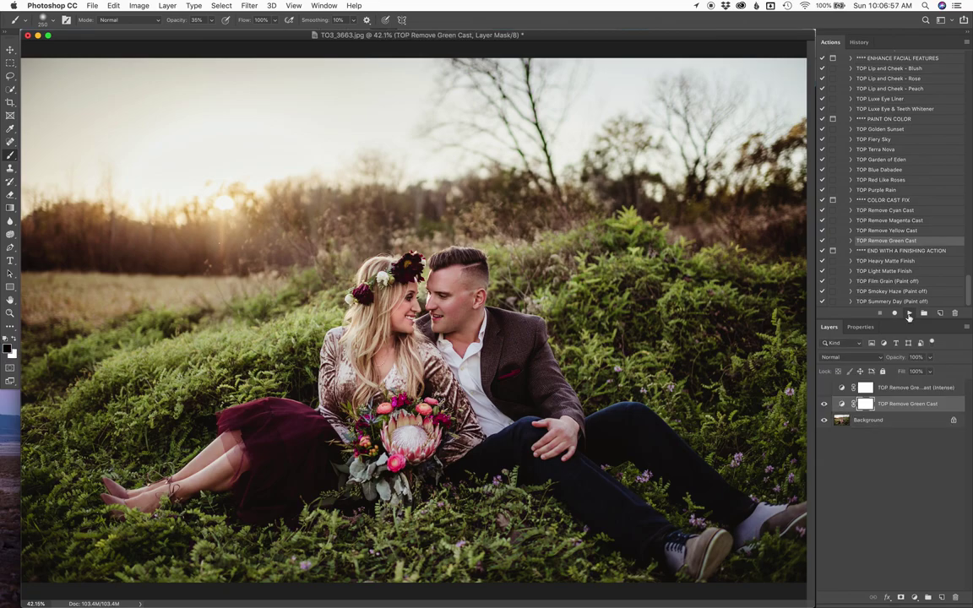
click(825, 408)
click(824, 406)
click(824, 407)
click(825, 408)
click(824, 407)
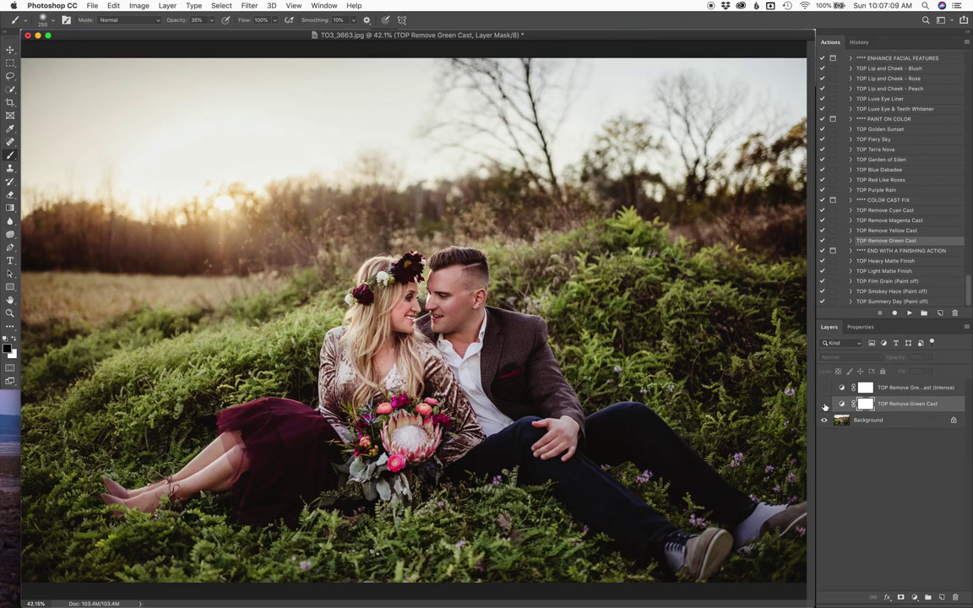
Try the intense TOP Remove Green Cast layer at a reduced opacity and hide it again
click(825, 389)
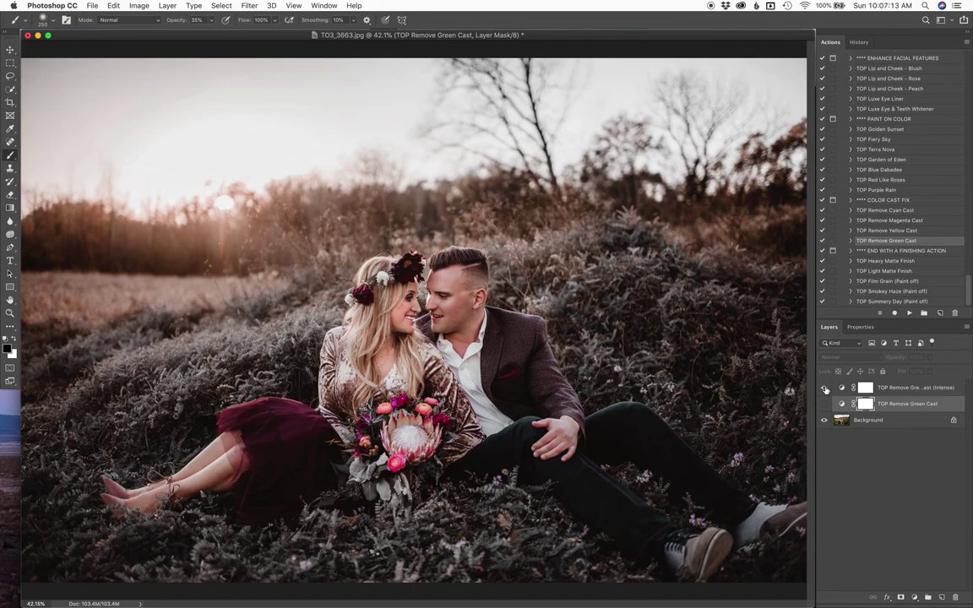
click(905, 390)
click(931, 358)
click(911, 372)
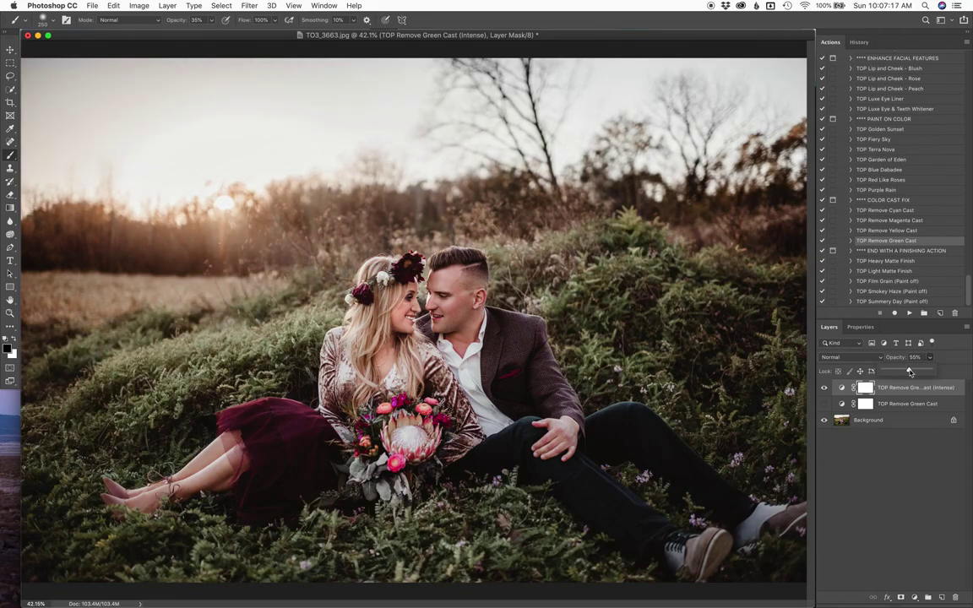
drag(910, 372, 904, 373)
click(826, 389)
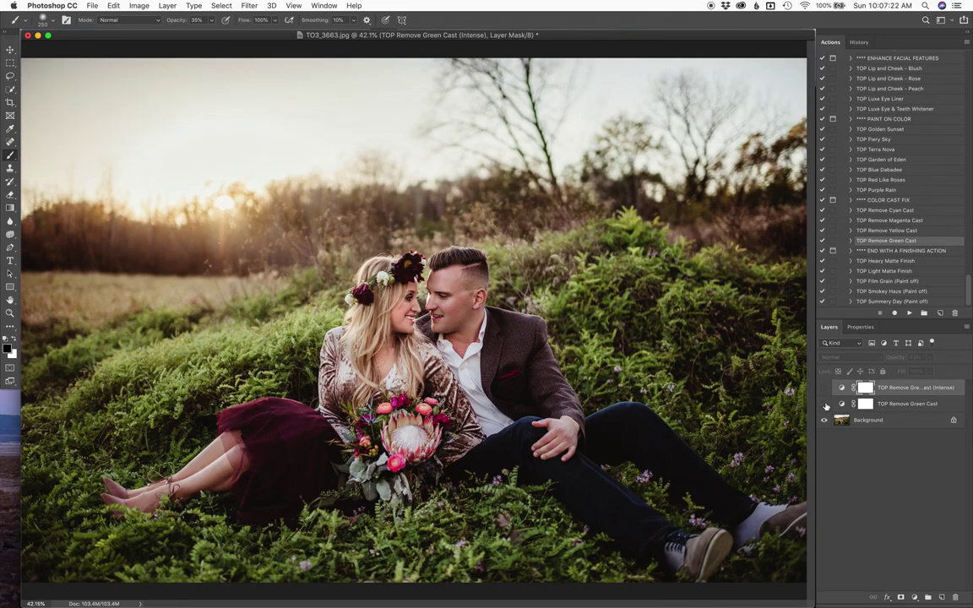
Show the regular TOP Remove Green Cast layer at 100% opacity and flatten the image, discarding the hidden intense layer
click(901, 406)
click(931, 358)
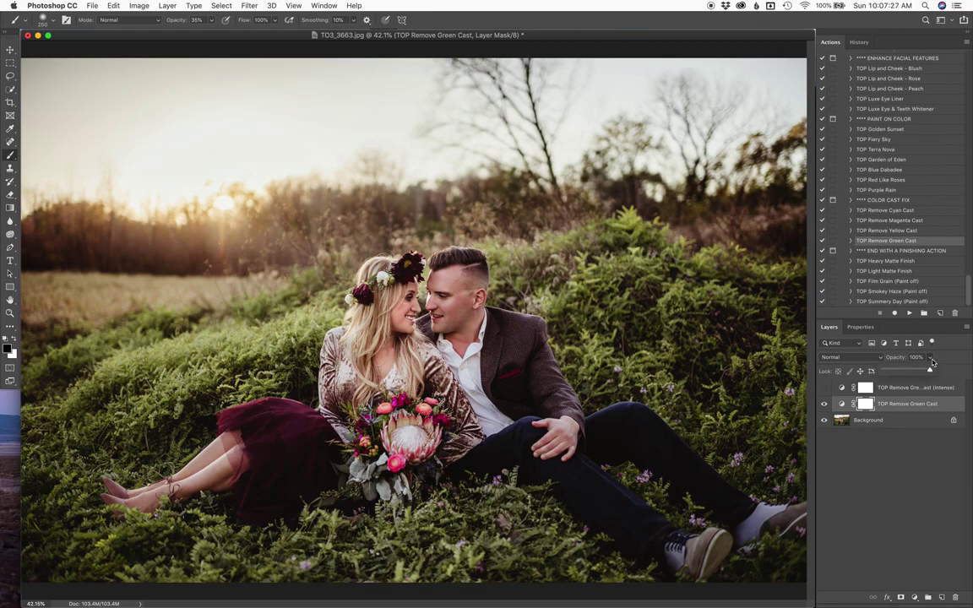
click(842, 404)
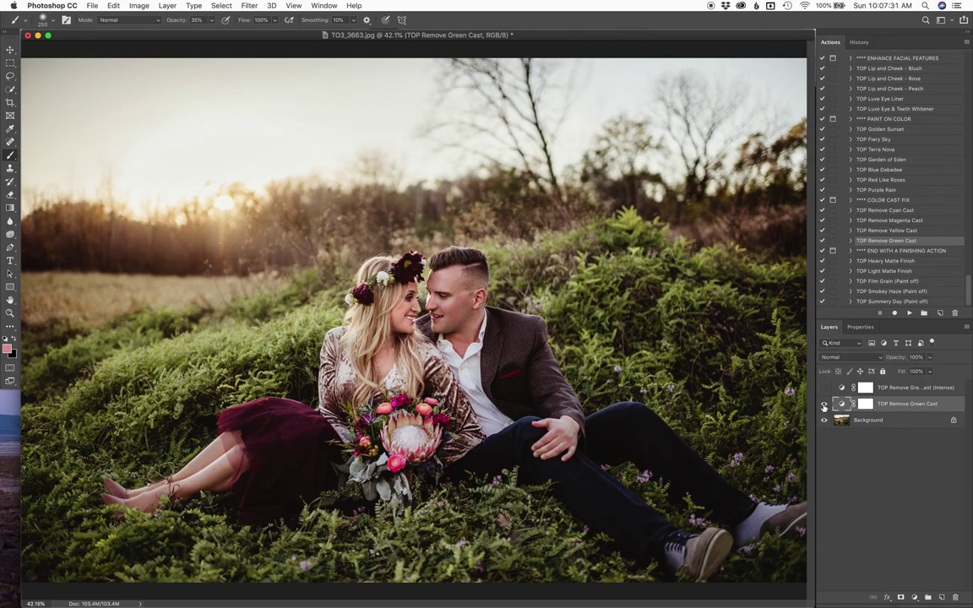
key(super+shift+e)
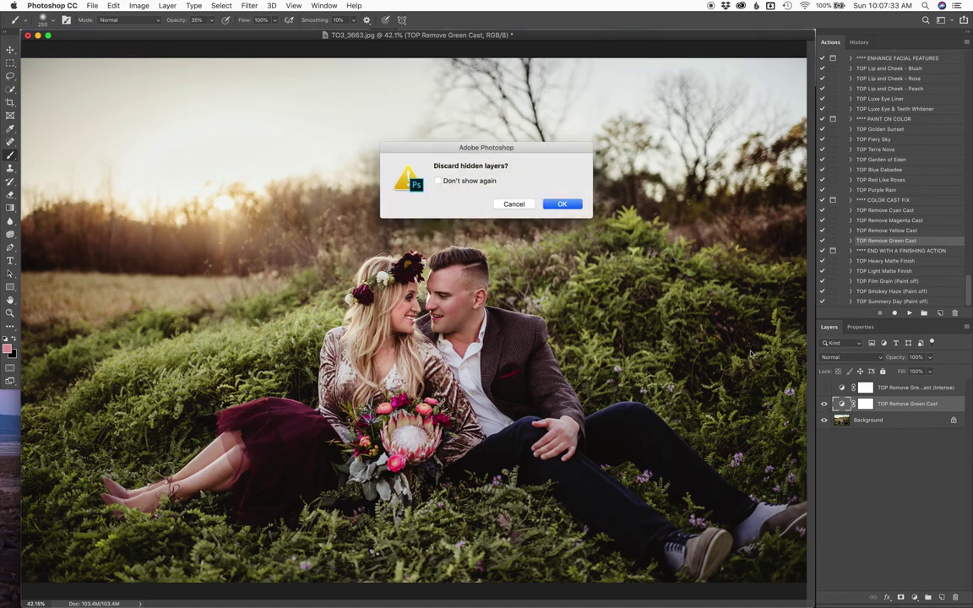
click(571, 206)
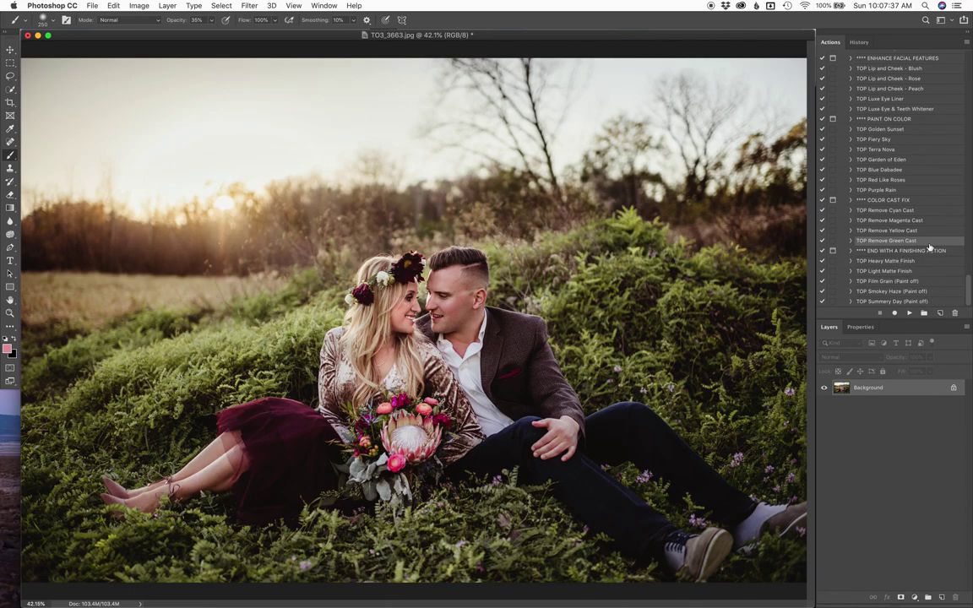
Run the TOP Terra Nova action, paint its color across the treeline with an 800 px brush, and flatten the image
click(887, 150)
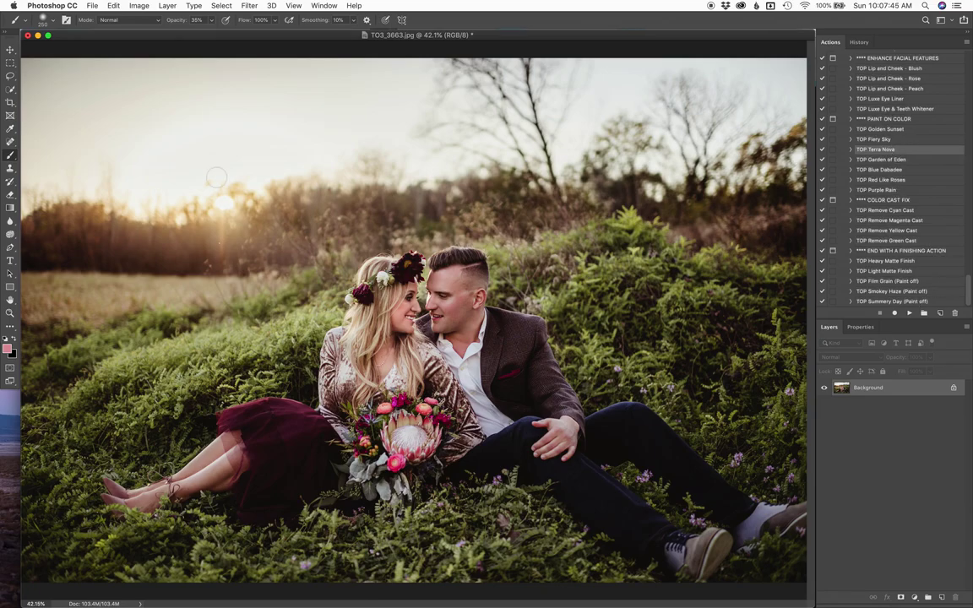
click(910, 313)
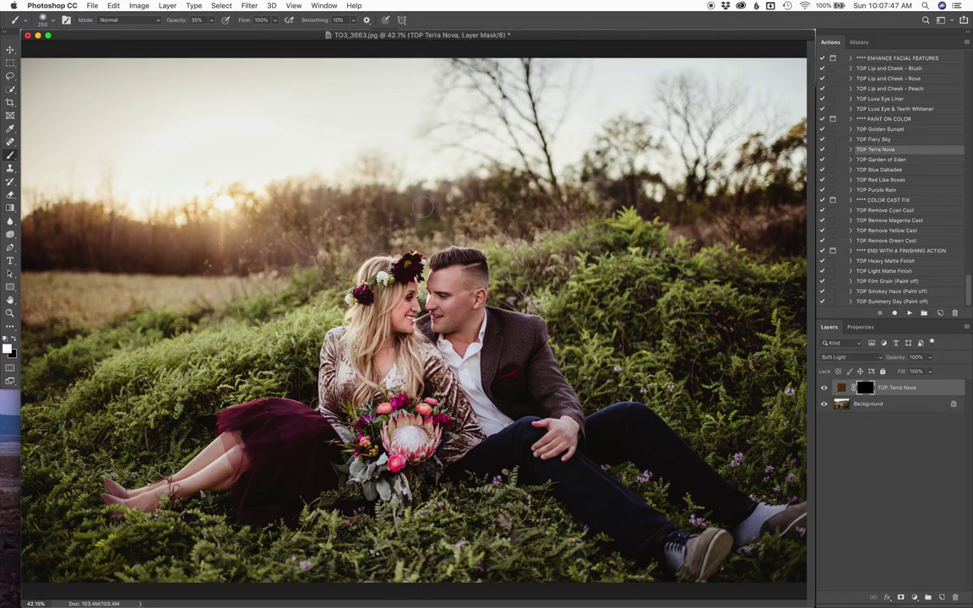
key(bracketright)
key(bracketright)
key(bracketright)
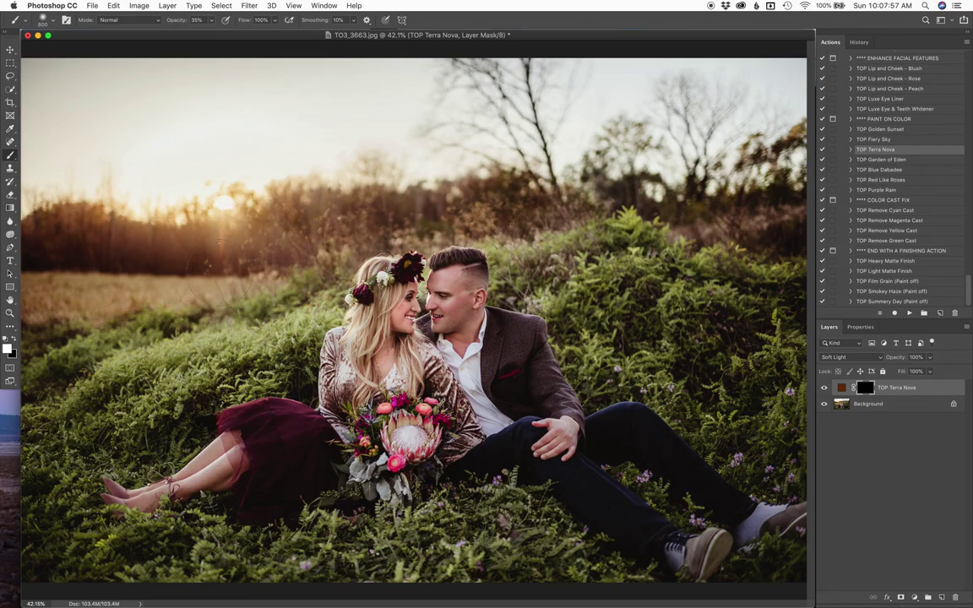
mouse_move(33, 245)
mouse_down()
mouse_move(385, 207)
mouse_move(752, 218)
mouse_up()
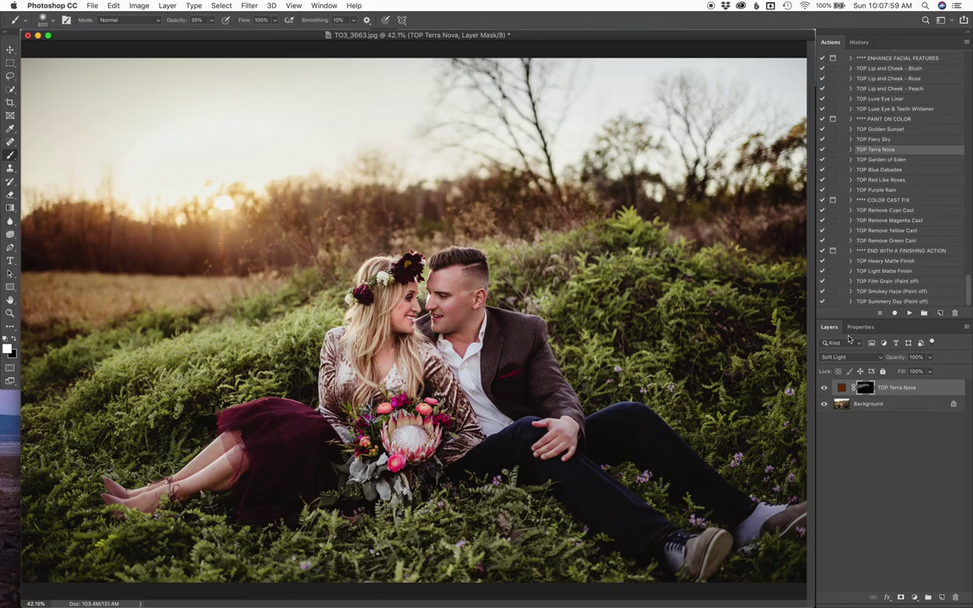
key(super+e)
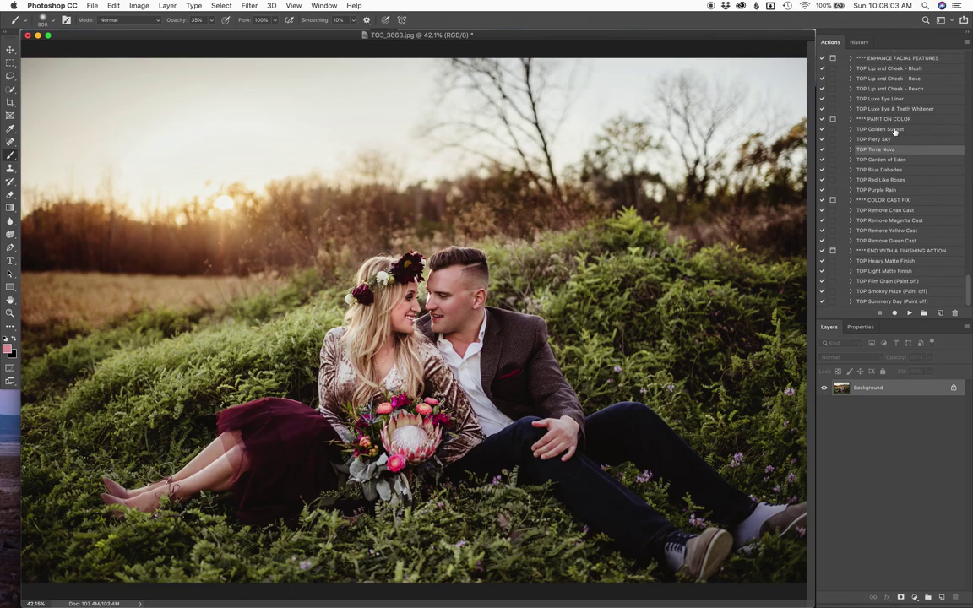
Run the TOP Golden Sunset action, paint its glow around the sun at 29% layer opacity, and flatten the image
click(895, 131)
click(909, 313)
drag(911, 369, 898, 372)
mouse_move(230, 213)
mouse_down()
mouse_move(177, 209)
mouse_move(221, 198)
mouse_move(191, 231)
mouse_up()
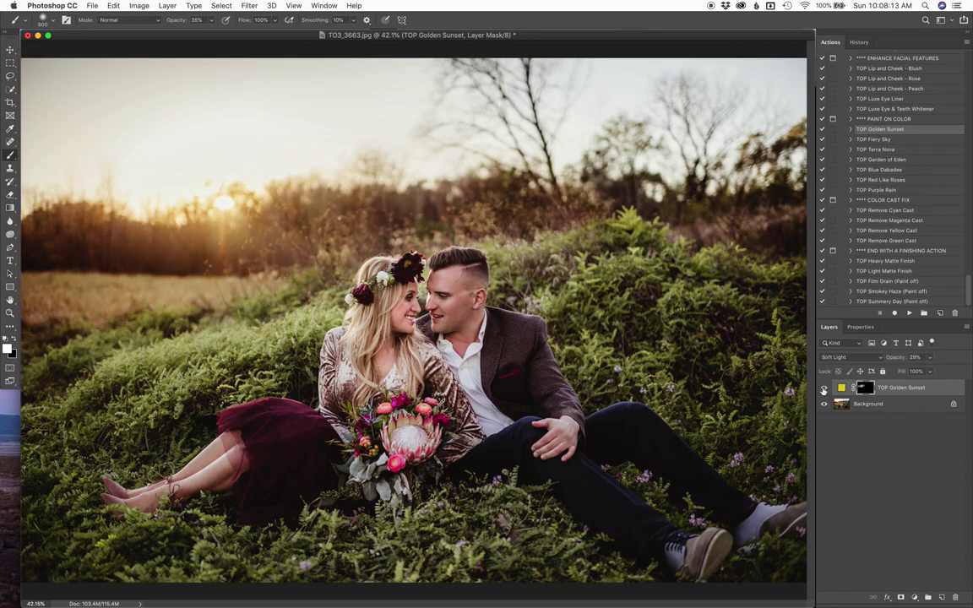
key(Delete)
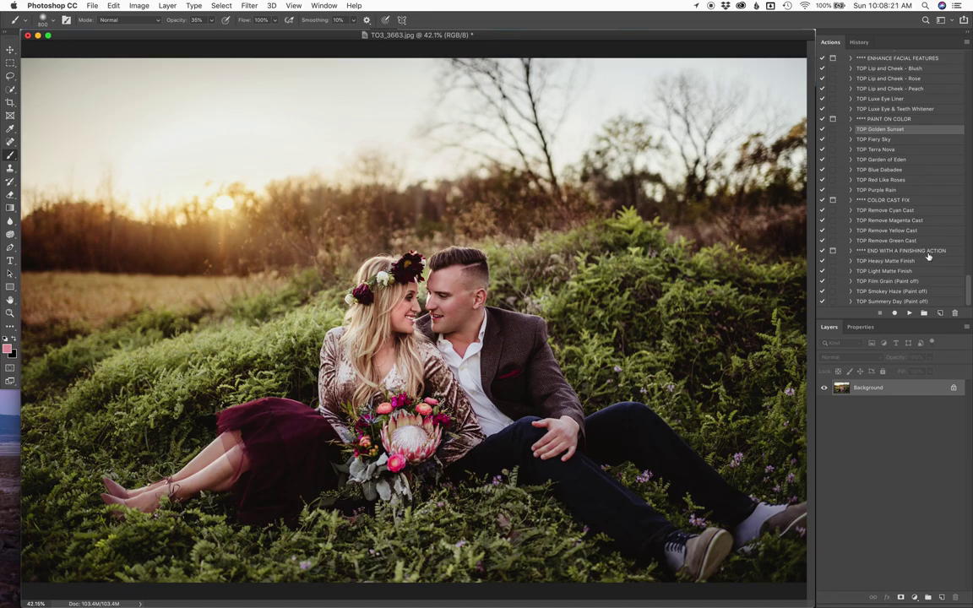
Run the TOP Film Grain (Paint off) finishing action and flatten the image
click(883, 281)
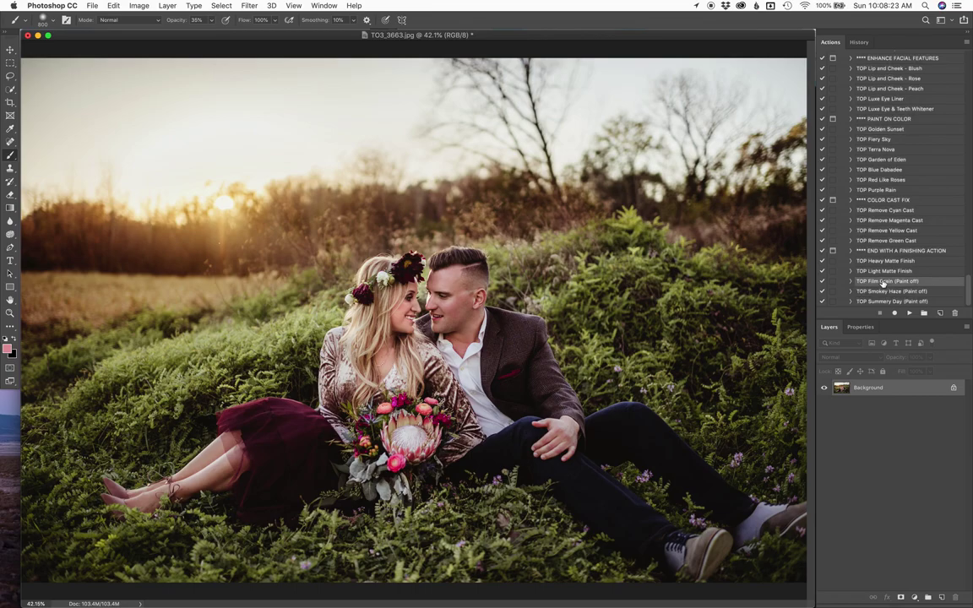
click(909, 313)
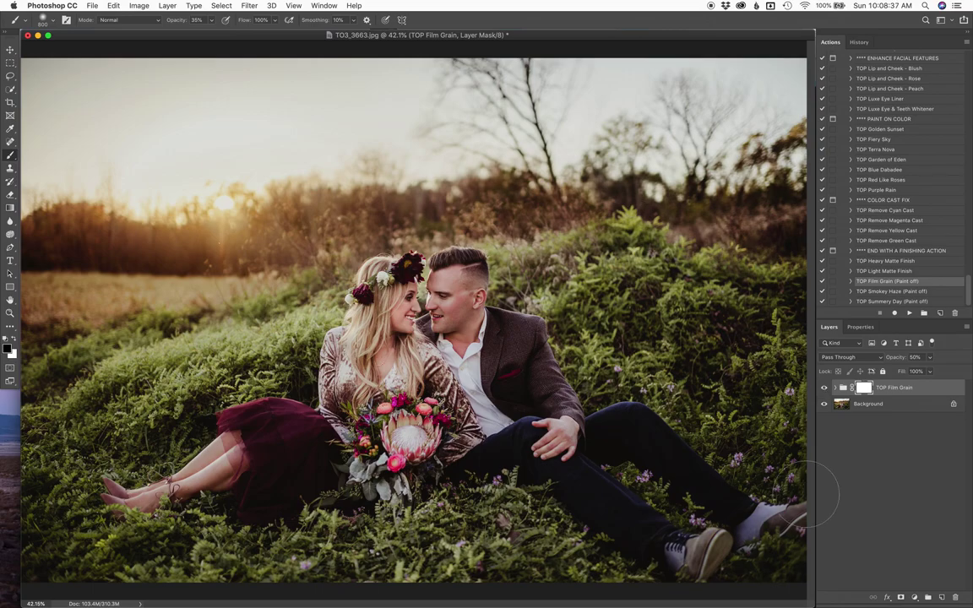
key(BackSpace)
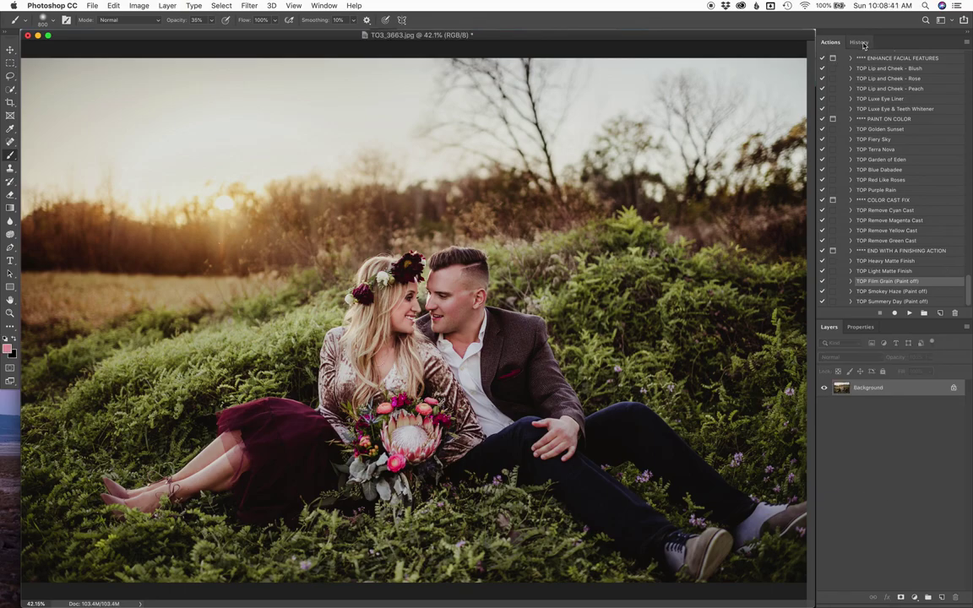
Compare the original TO3_3663.jpg snapshot with the final flattened state in the history, twice, ending on the edited version
click(862, 44)
scroll(876, 165, up, 10)
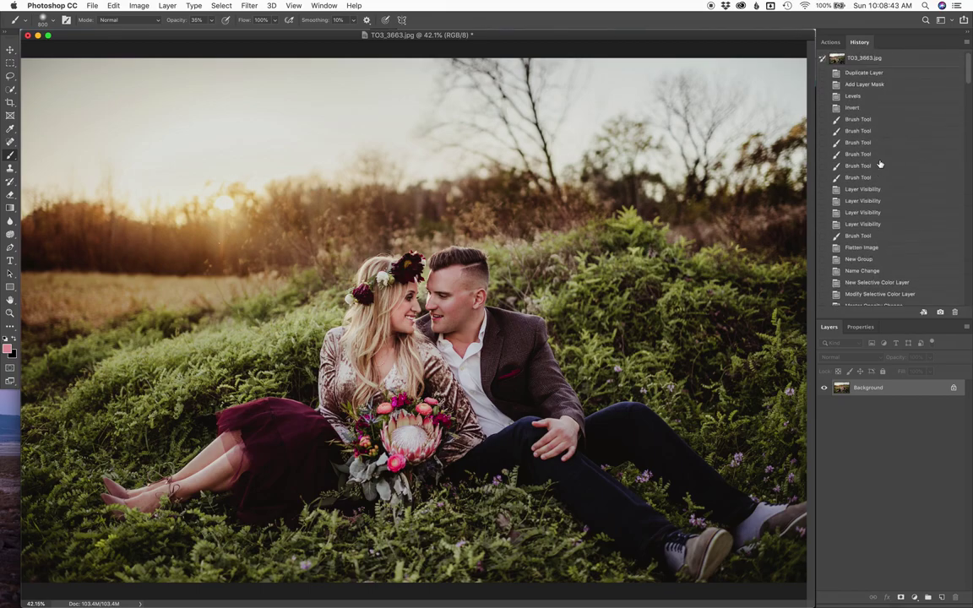
click(878, 59)
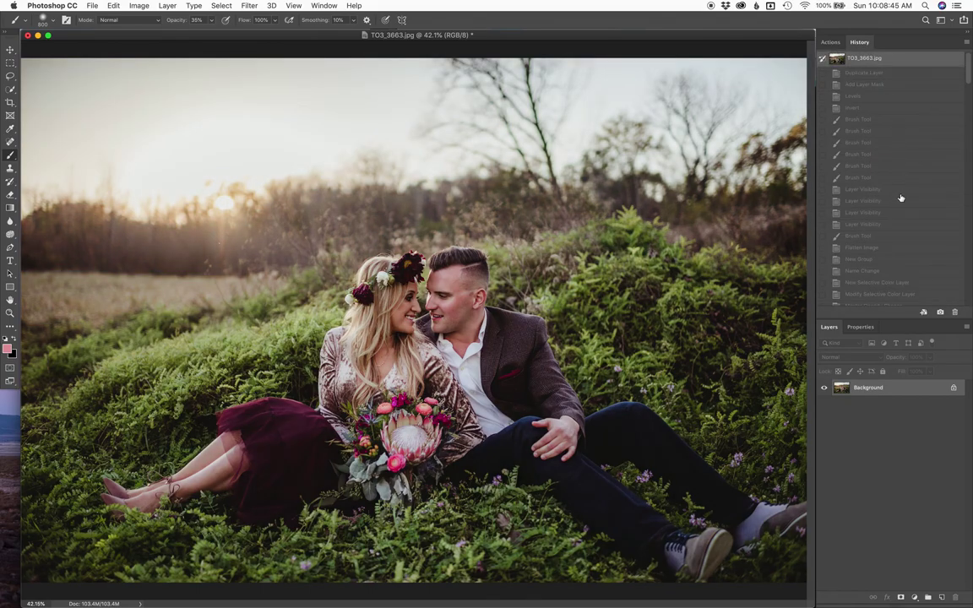
scroll(900, 198, down, 10)
click(872, 300)
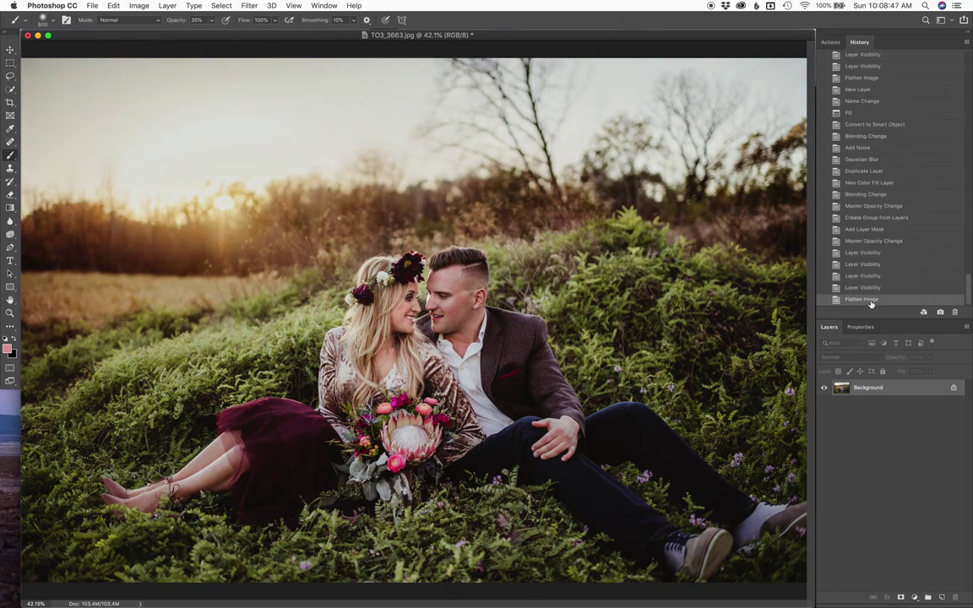
scroll(872, 303, up, 10)
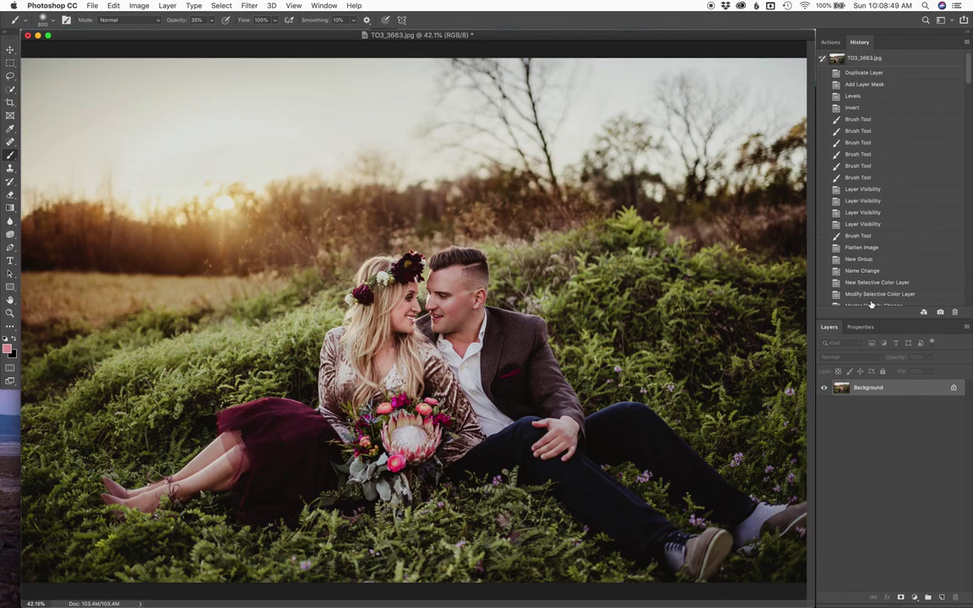
click(894, 59)
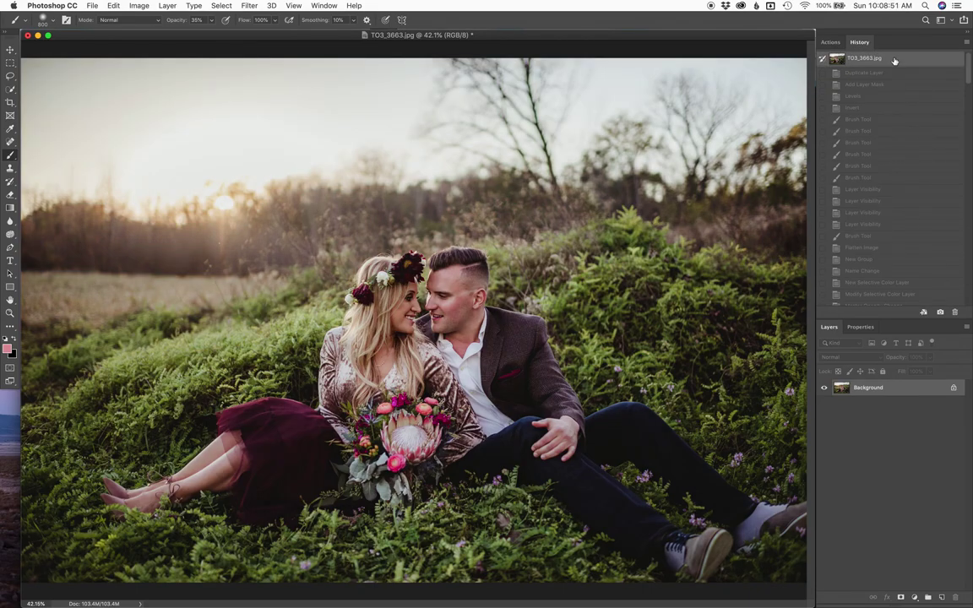
scroll(892, 150, down, 10)
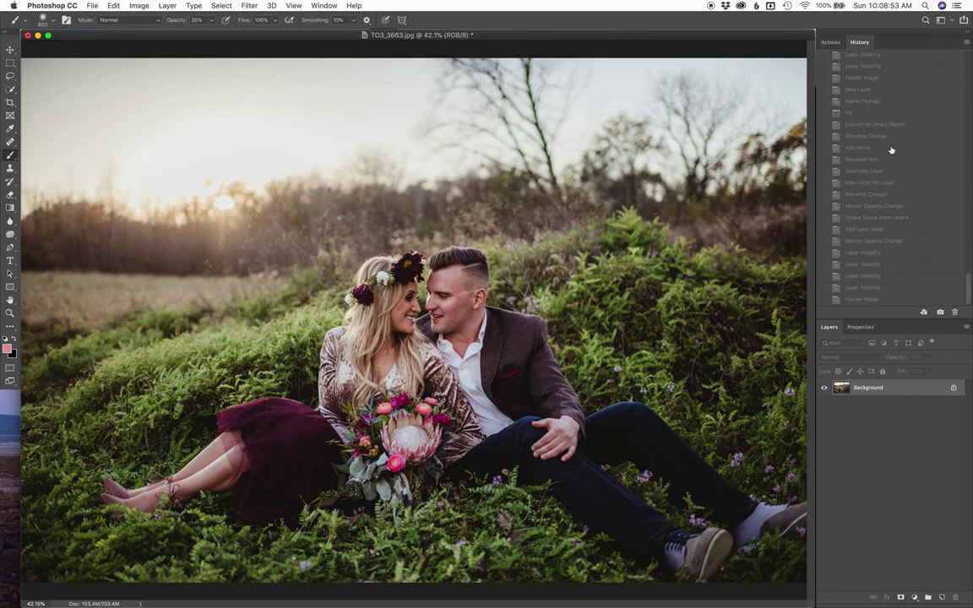
click(871, 299)
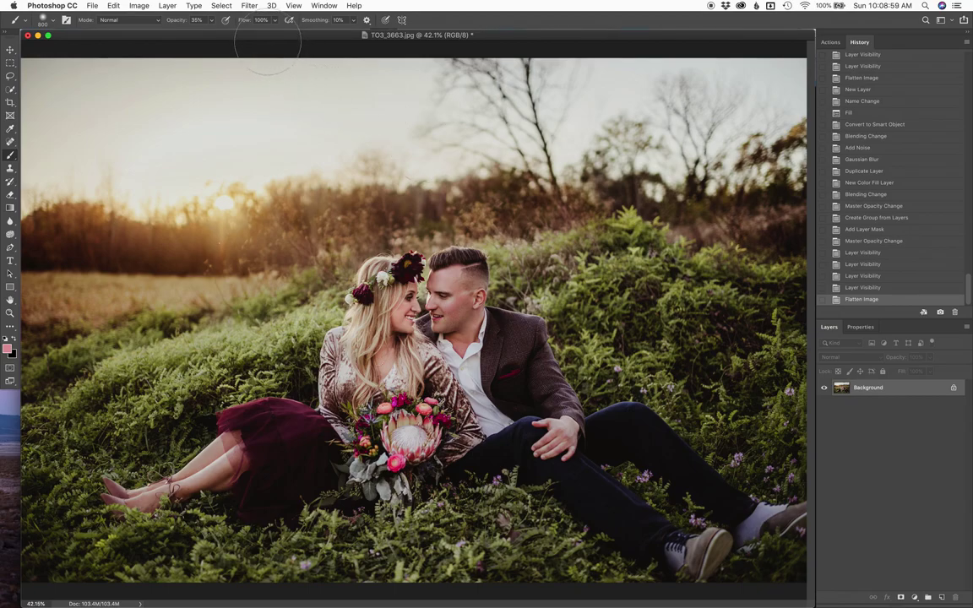
Bring the TO7_1526.jpg portrait of the woman and child to the front in place of the couple portrait
drag(265, 39, 317, 37)
click(50, 149)
drag(291, 91, 286, 38)
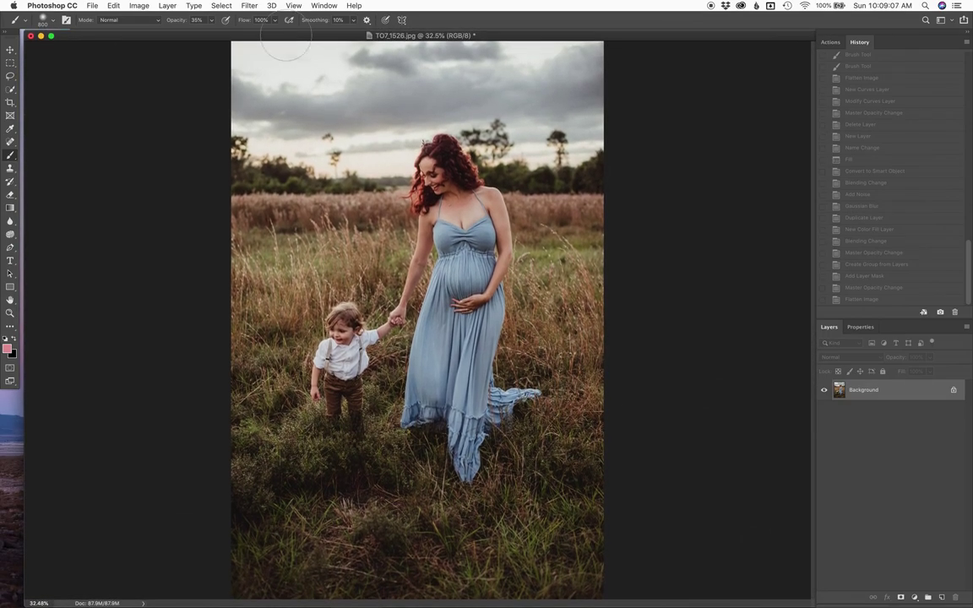
Try the TOP Let There Be Light action, compare the image with its layer hidden and shown, and delete the layer
click(831, 43)
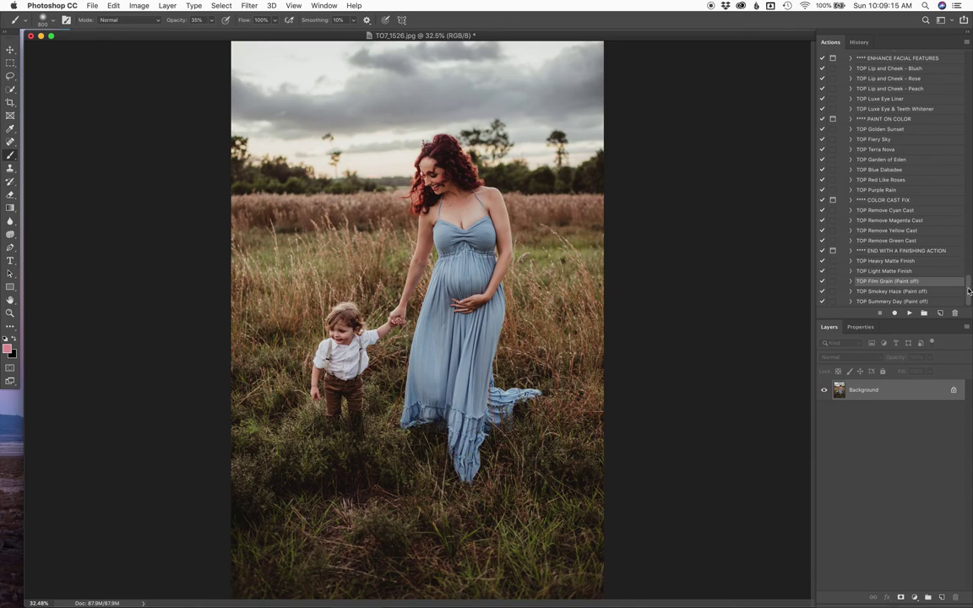
drag(970, 291, 968, 275)
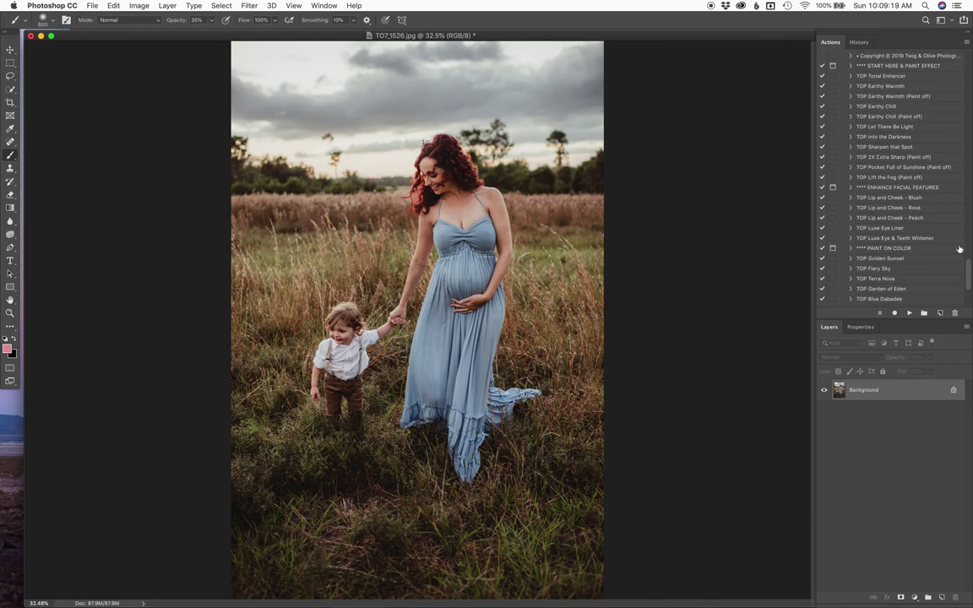
click(897, 127)
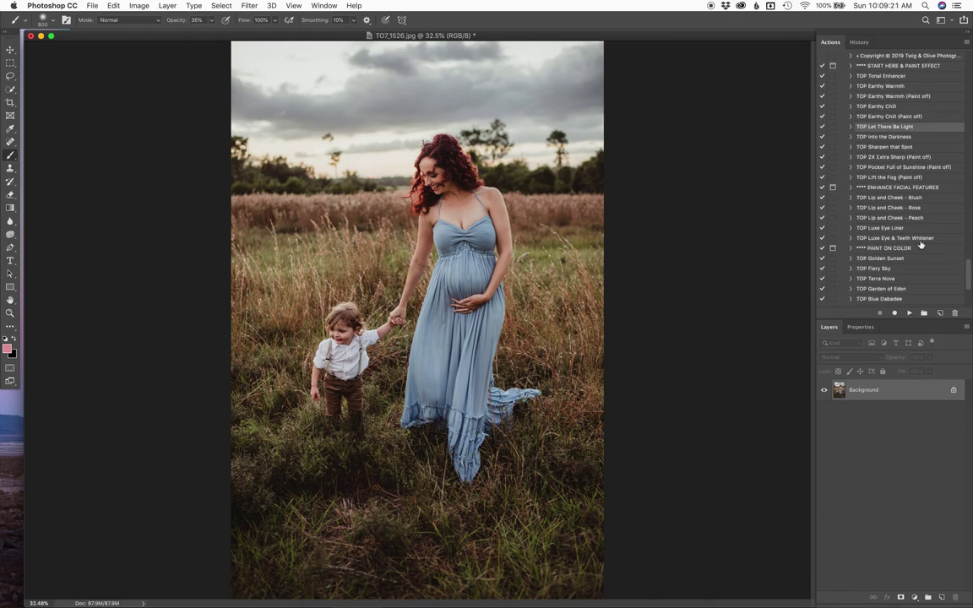
click(911, 313)
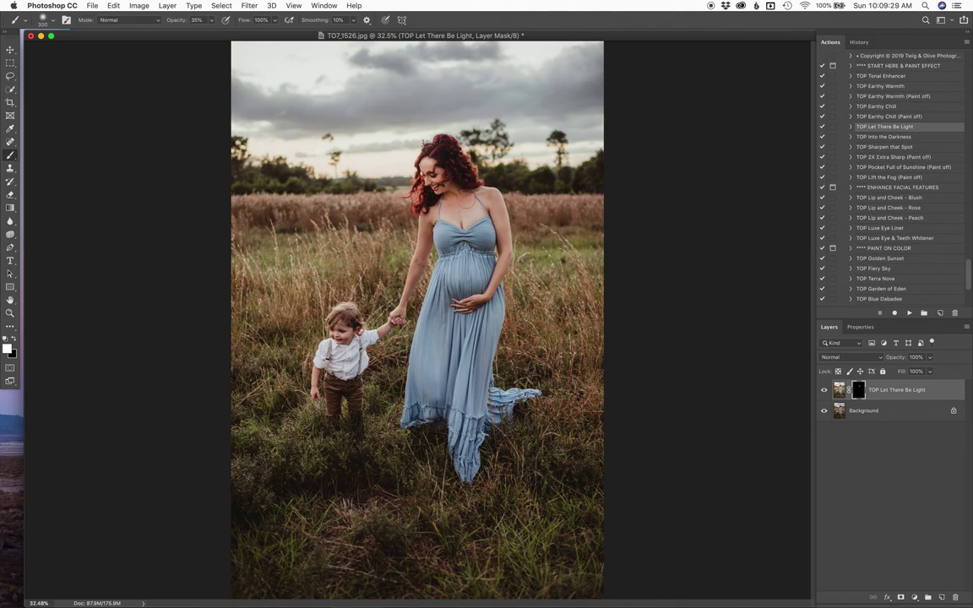
click(825, 390)
click(825, 389)
click(825, 390)
click(825, 392)
key(Delete)
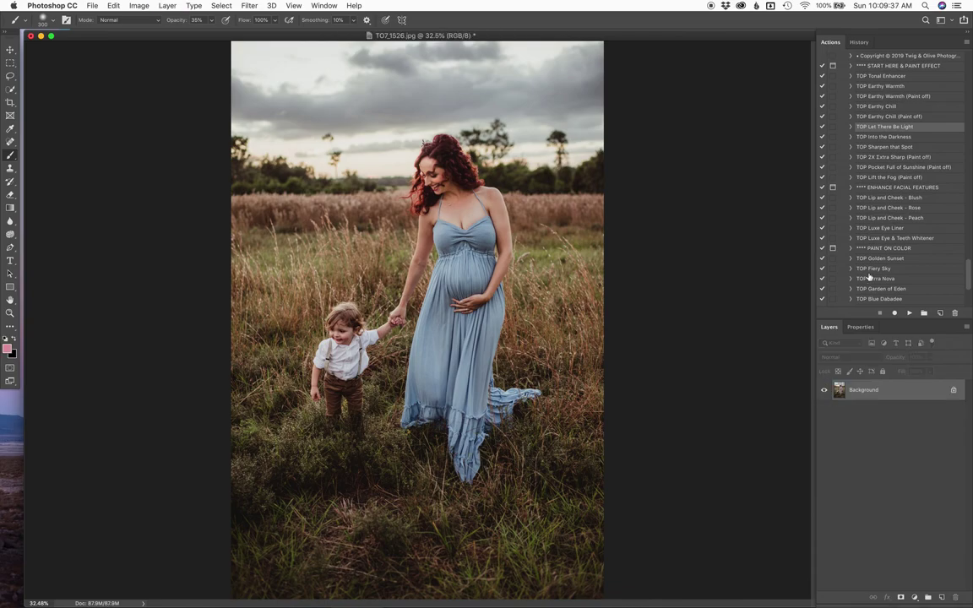
Run the TOP Baby Soft action from the TOP Skin & Tone Workflow set and merge its layer into the background
click(896, 78)
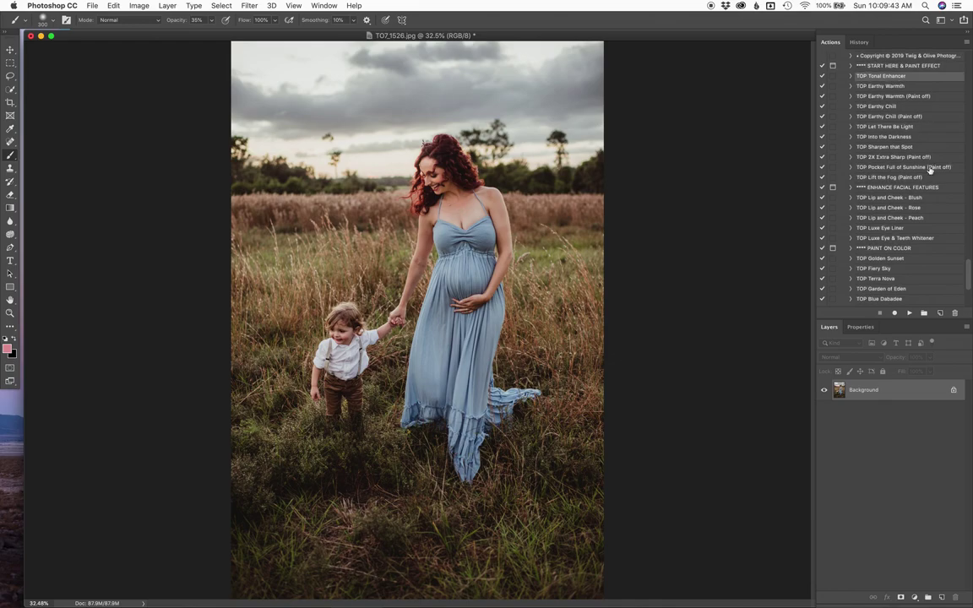
drag(969, 275, 970, 246)
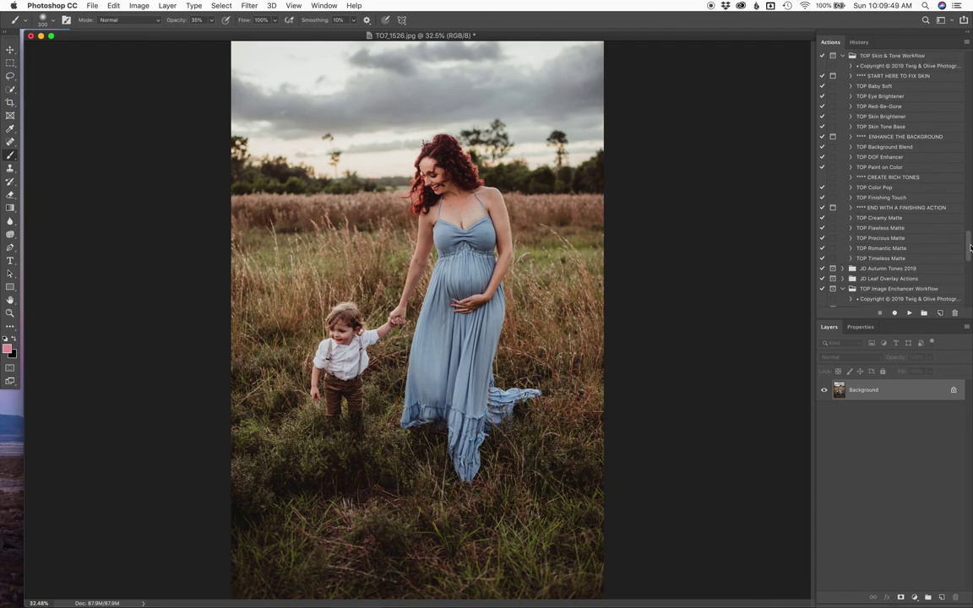
click(871, 87)
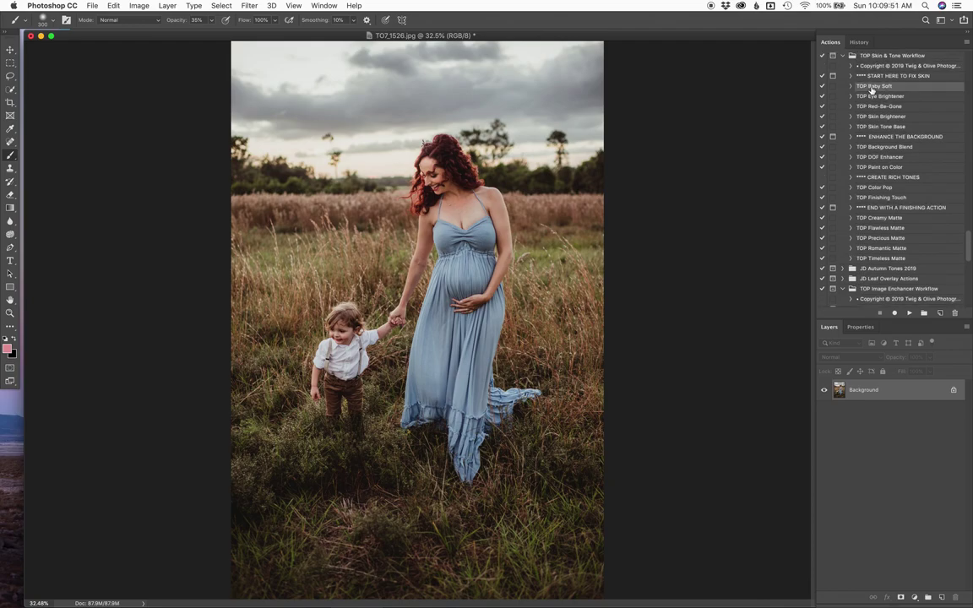
click(910, 314)
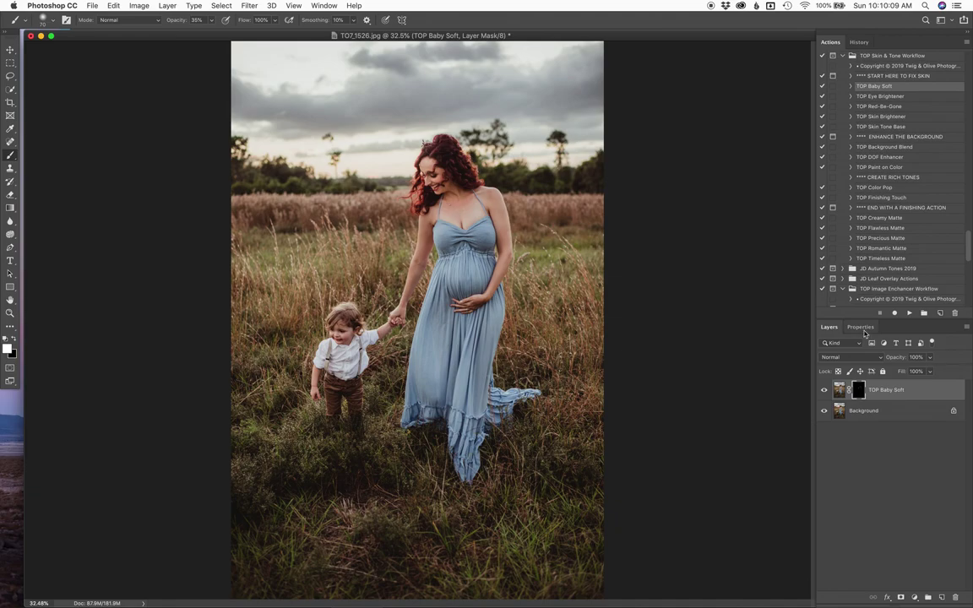
key(super+e)
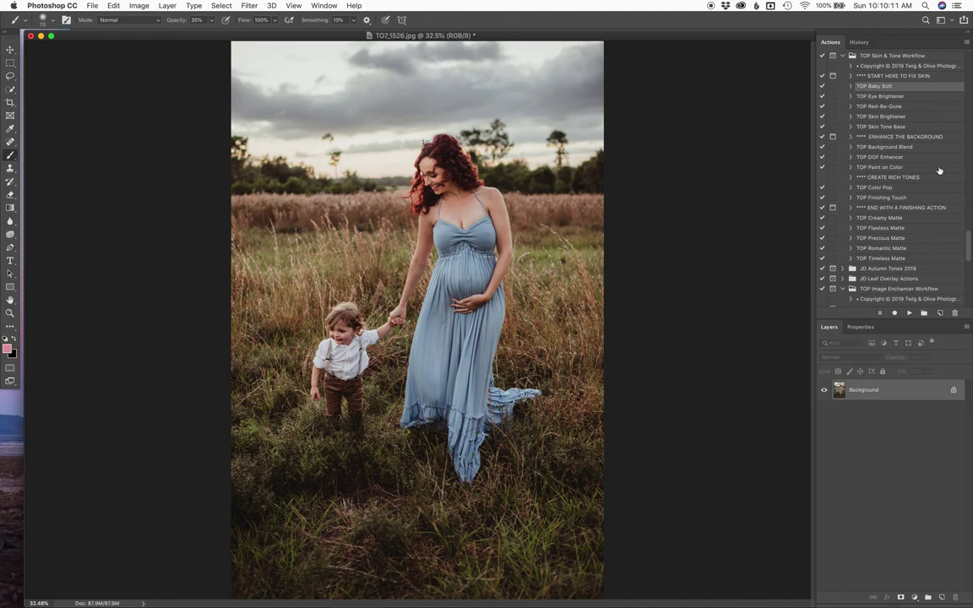
Run the TOP Finishing Touch action and adjust the opacity of its layer group
click(894, 197)
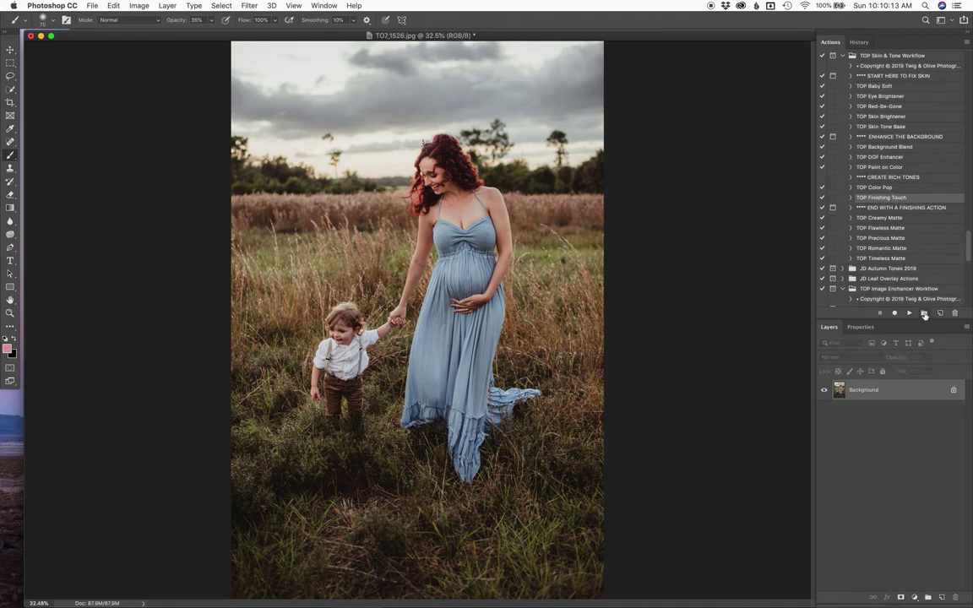
click(911, 313)
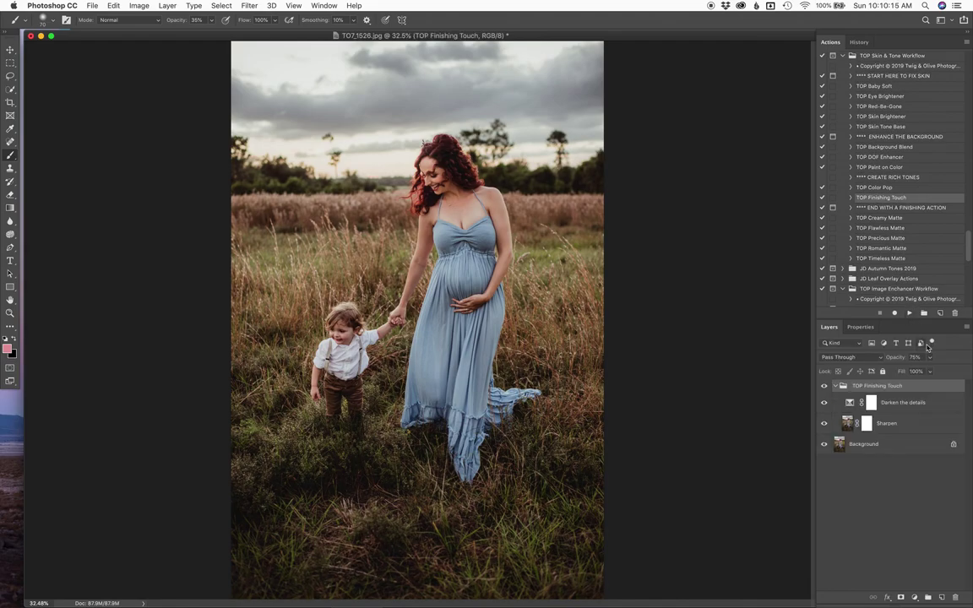
click(932, 359)
drag(906, 373, 930, 373)
Adjust the opacity of the Darken the details and Sharpen layers and flatten the image
click(912, 405)
click(912, 403)
click(930, 358)
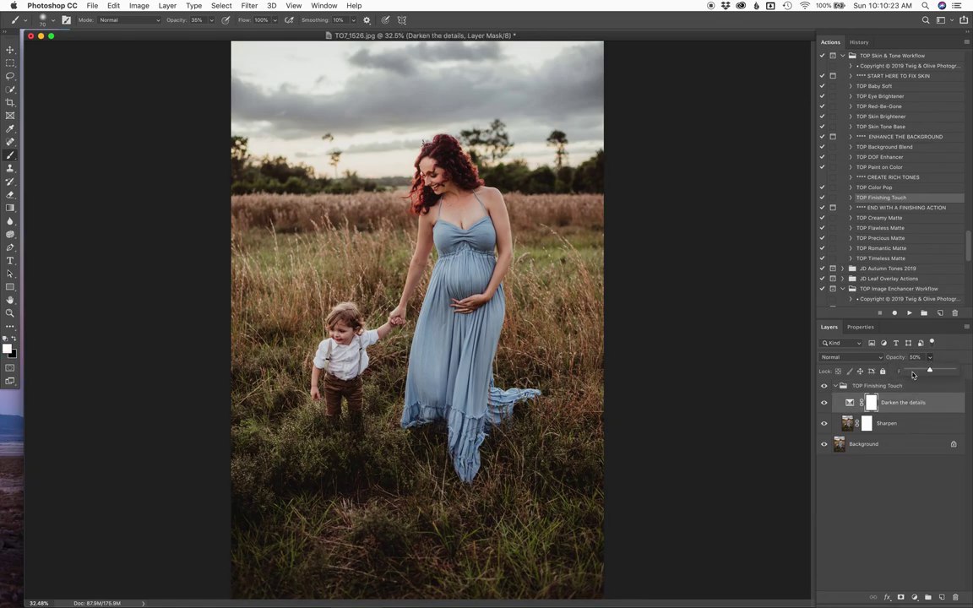
click(905, 426)
click(931, 358)
click(917, 371)
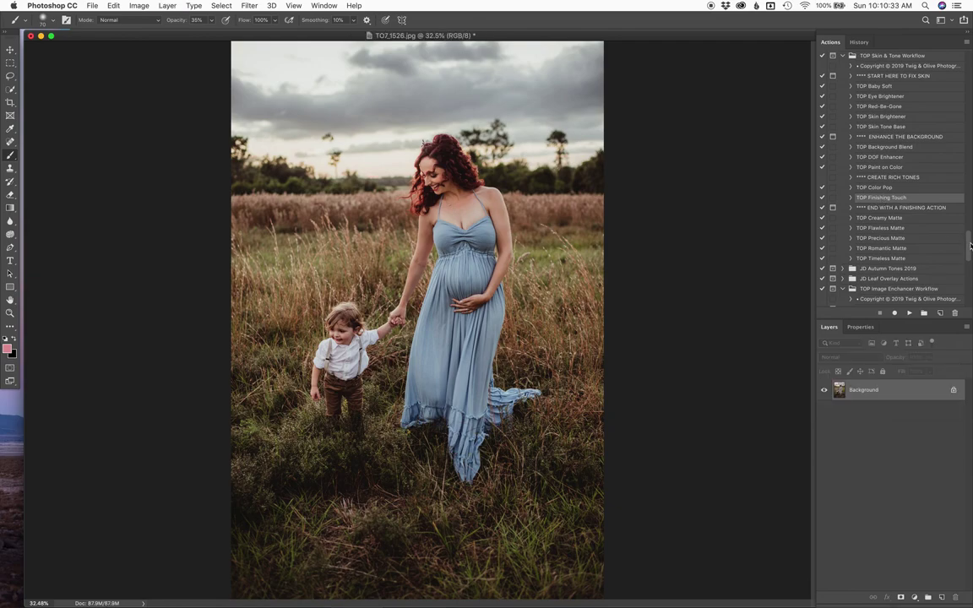
Run the TOP Tonal Enhancer action from the TOP Image Enchancer Workflow set
scroll(969, 279, down, 10)
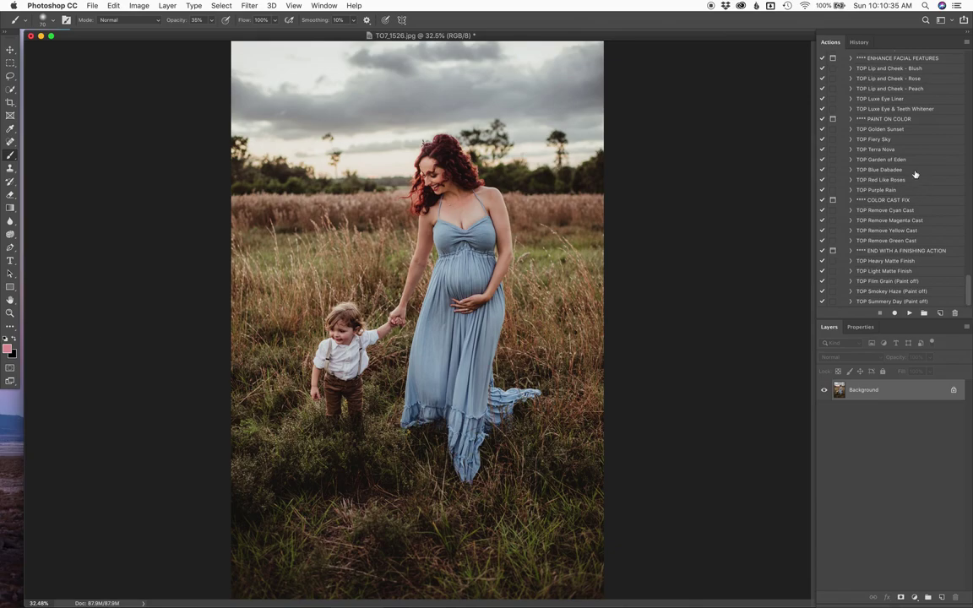
scroll(969, 273, up, 5)
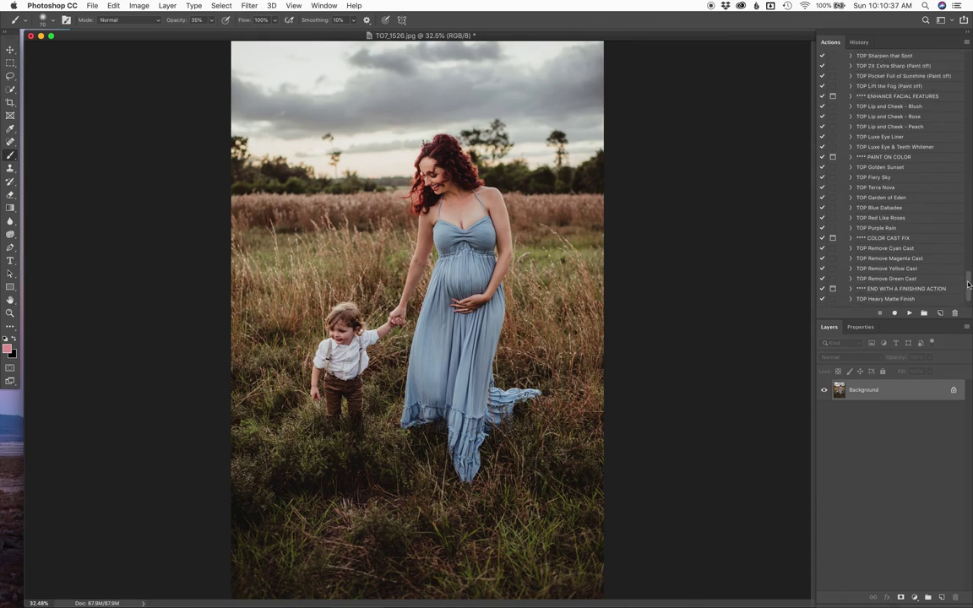
scroll(969, 273, up, 2)
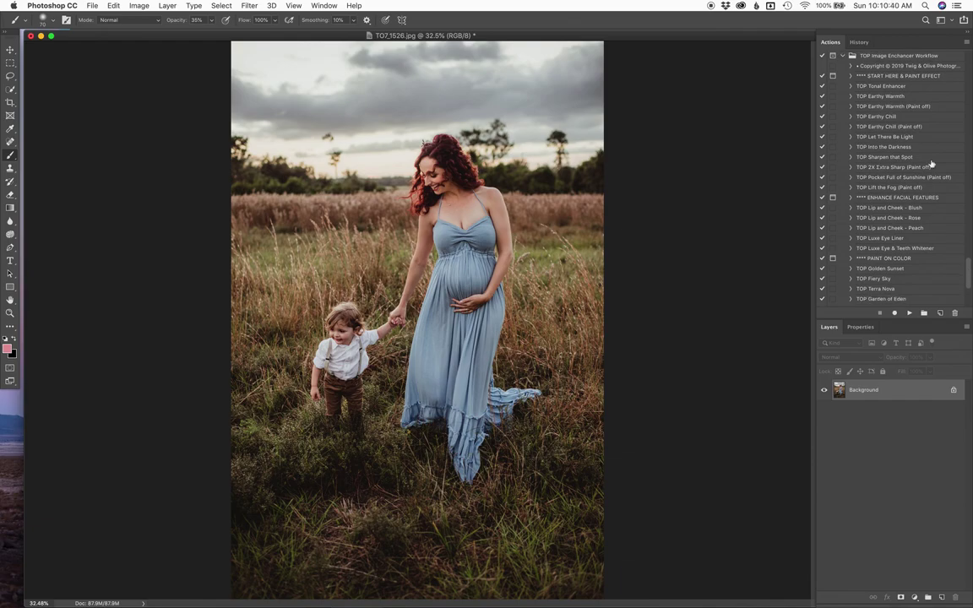
click(883, 86)
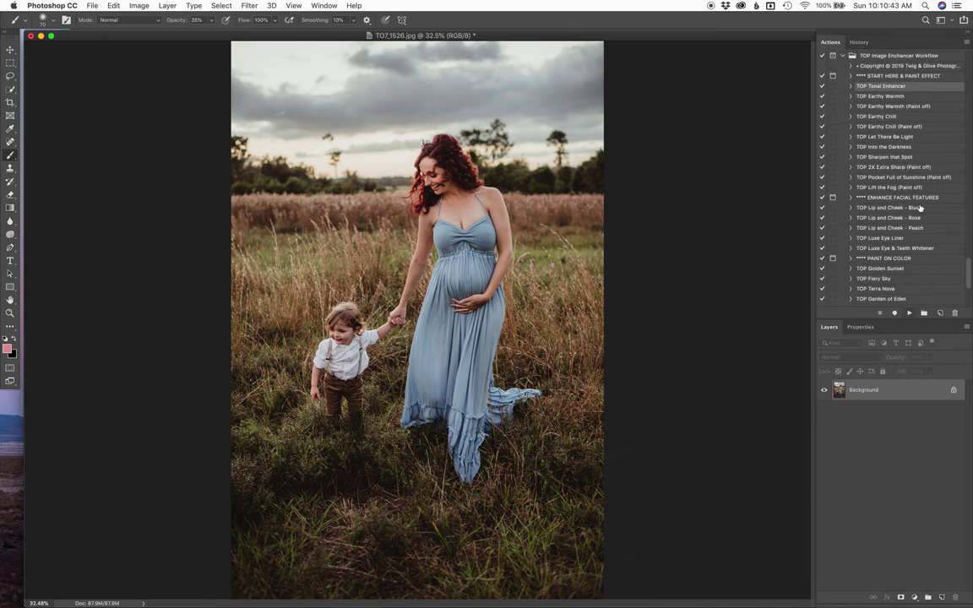
click(910, 313)
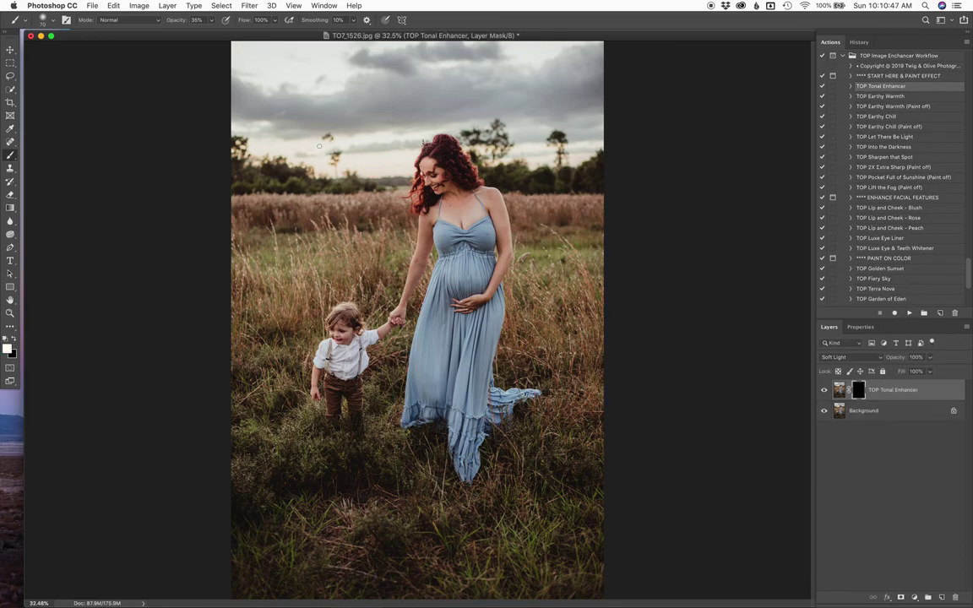
Paint the Tonal Enhancer effect over the sky and the field around the subjects with an 1100 px brush
key(bracketright)
key(bracketright)
key(bracketright)
key(bracketright)
key(bracketright)
key(bracketright)
mouse_move(251, 83)
mouse_down()
mouse_move(325, 112)
mouse_move(305, 105)
mouse_move(314, 69)
mouse_up()
mouse_move(406, 70)
mouse_down()
mouse_move(502, 133)
mouse_move(554, 135)
mouse_move(517, 72)
mouse_move(609, 83)
mouse_move(376, 79)
mouse_move(258, 121)
mouse_move(289, 158)
mouse_up()
mouse_move(254, 203)
mouse_down()
mouse_move(489, 129)
mouse_move(486, 159)
mouse_move(541, 160)
mouse_move(540, 254)
mouse_move(581, 285)
mouse_move(504, 406)
mouse_move(600, 519)
mouse_move(294, 561)
mouse_up()
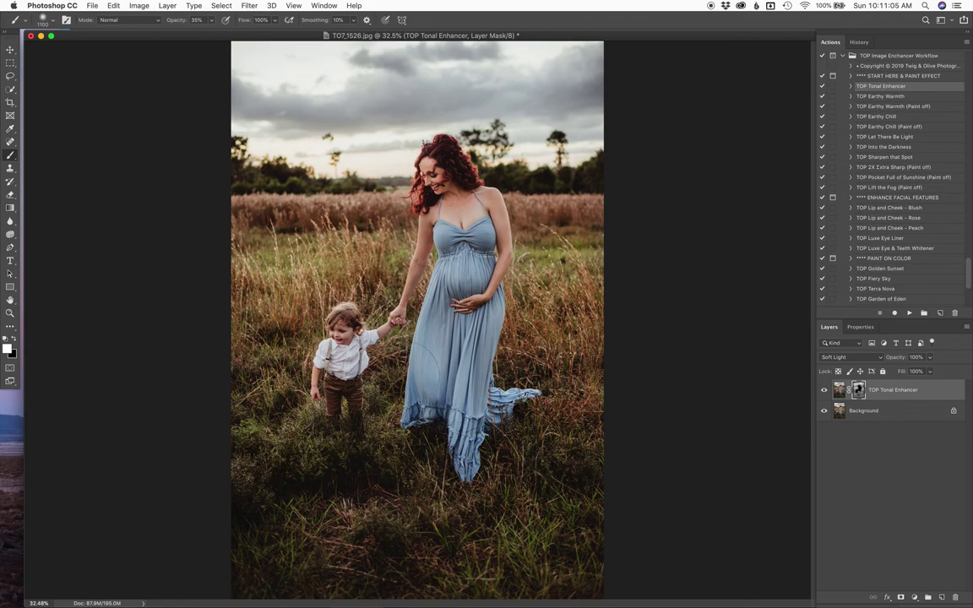
Compare the image with the TOP Tonal Enhancer layer hidden and shown, and merge the layer into the background
click(825, 390)
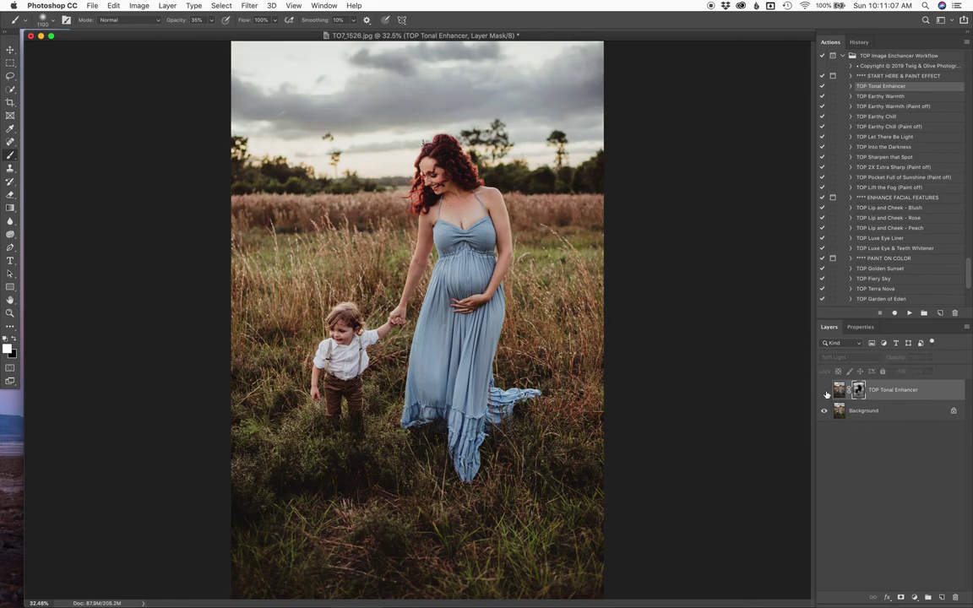
click(826, 390)
click(826, 391)
click(826, 390)
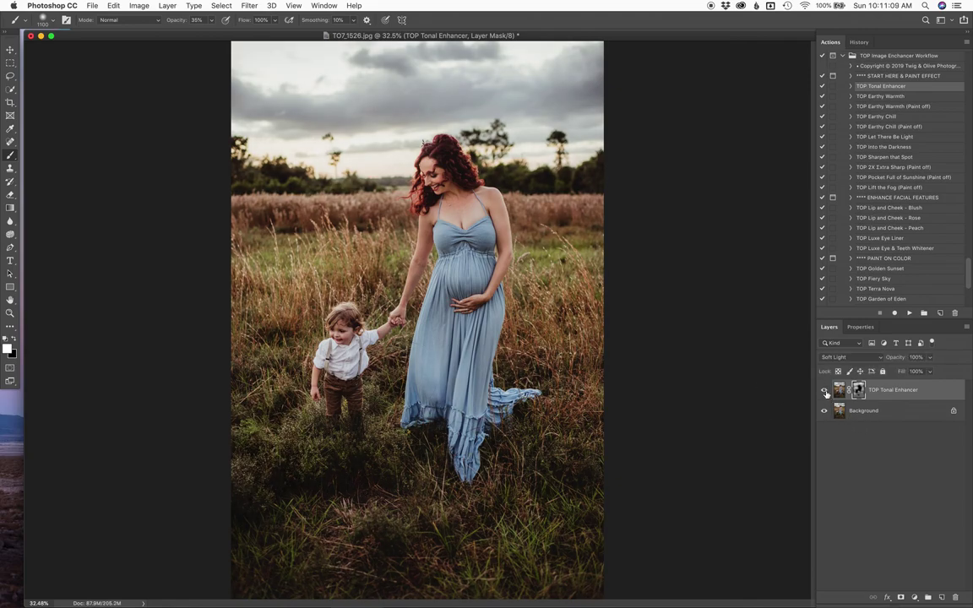
click(826, 390)
click(826, 391)
key(super+e)
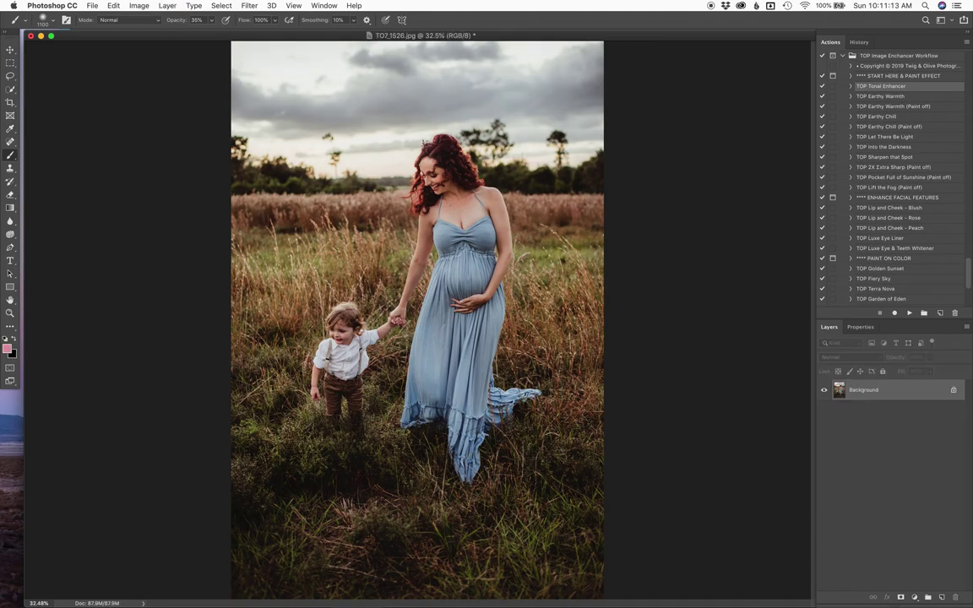
Run the TOP Pocket Full of Sunshine (Paint off) action, set its layer opacity to 25%, and merge it into the background
click(901, 179)
click(911, 313)
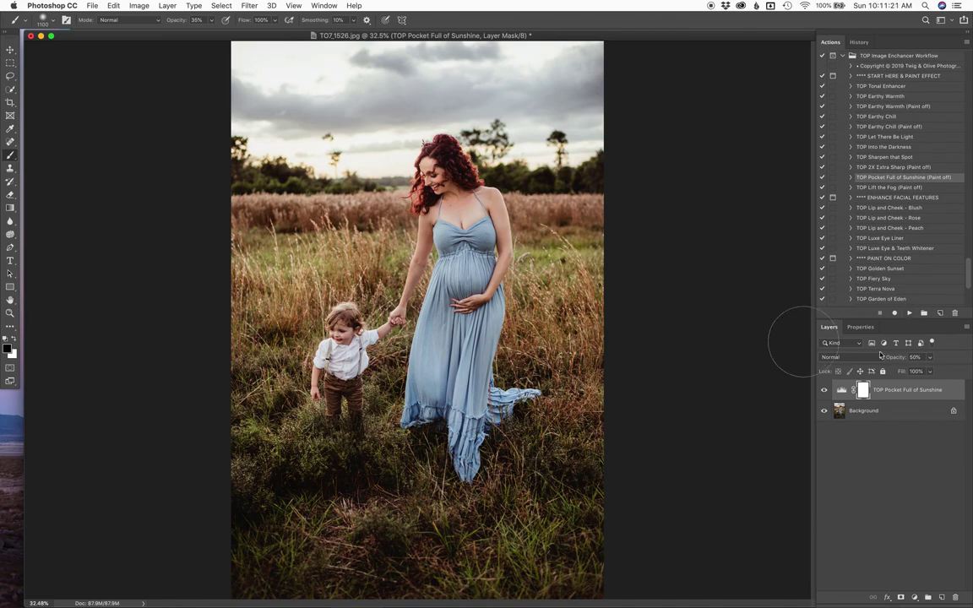
click(930, 357)
drag(930, 369, 960, 369)
drag(932, 372, 919, 373)
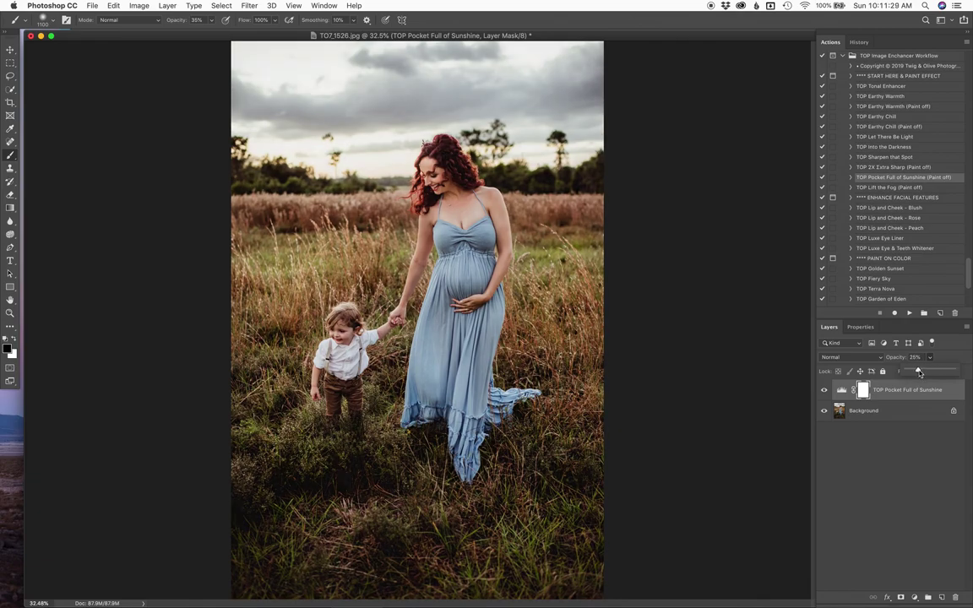
key(super+e)
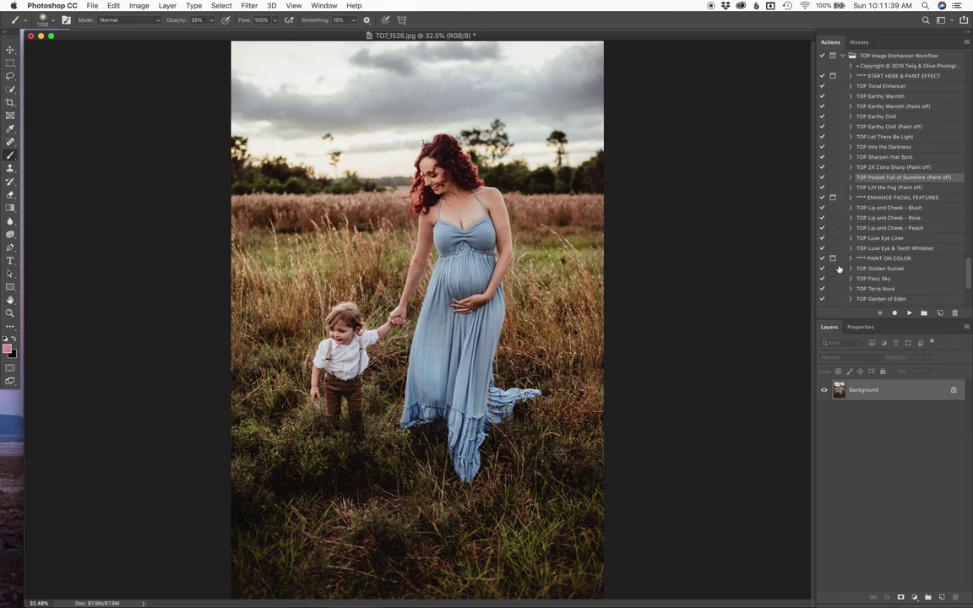
Run the TOP Golden Sunset action from the paint-on color group
click(921, 279)
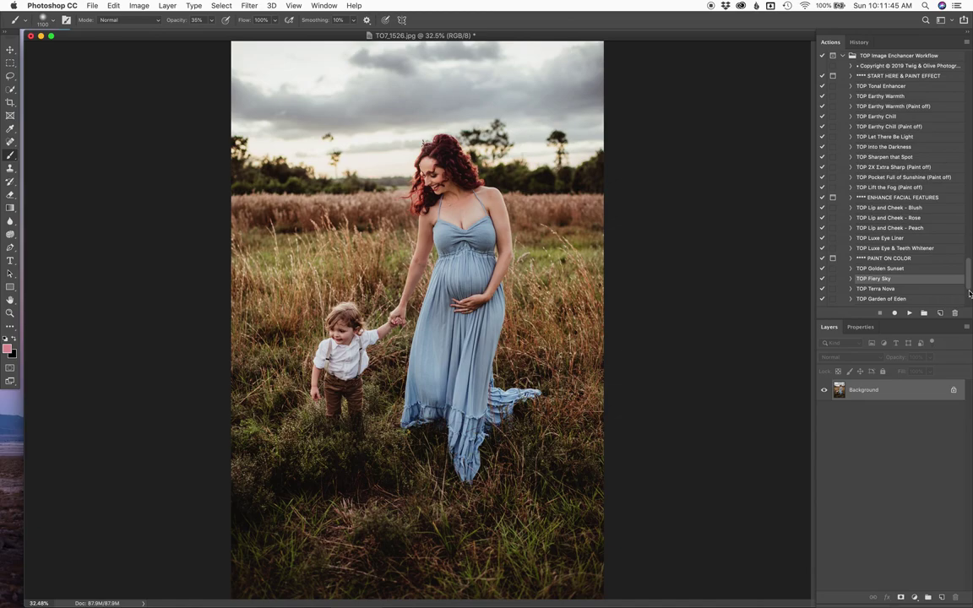
scroll(969, 287, down, 2)
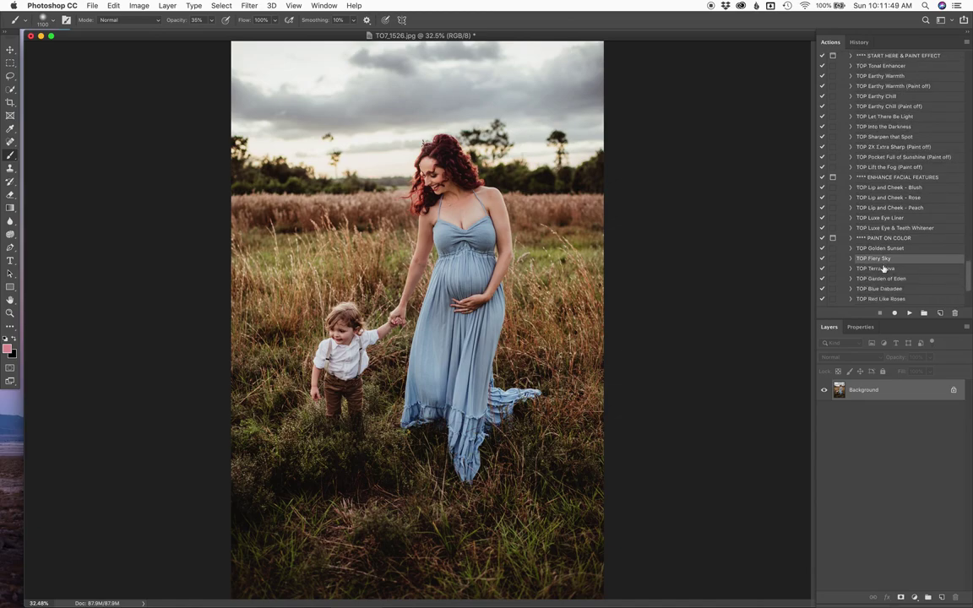
click(883, 248)
click(909, 313)
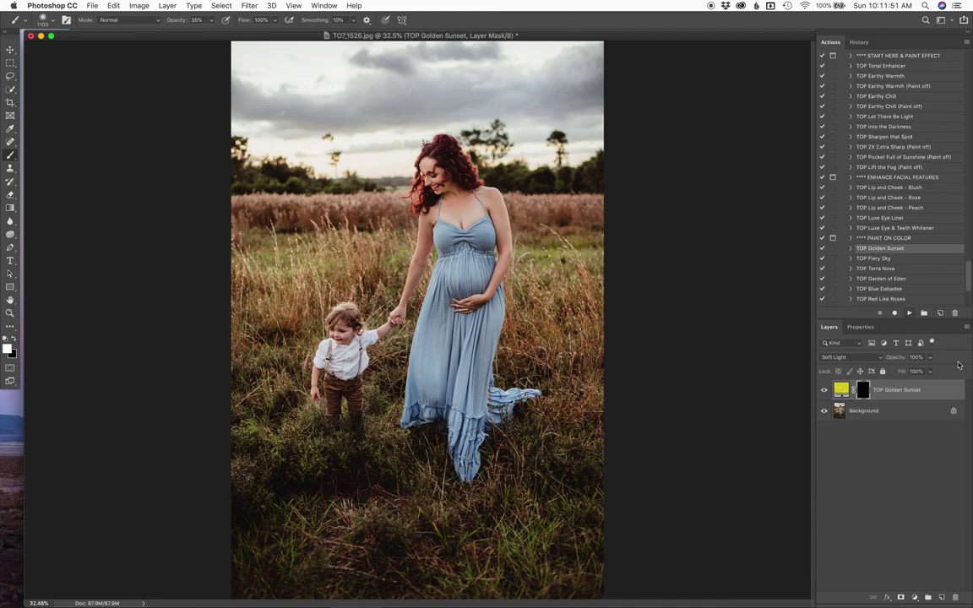
Paint the Golden Sunset color over the horizon sky and treeline on the photo's left side, and merge the layer into the background
click(930, 371)
click(247, 137)
mouse_move(248, 139)
mouse_down()
mouse_move(359, 175)
mouse_move(237, 138)
mouse_move(334, 171)
mouse_move(366, 168)
mouse_move(296, 150)
mouse_move(255, 125)
mouse_move(296, 158)
mouse_move(356, 182)
mouse_up()
key(super+e)
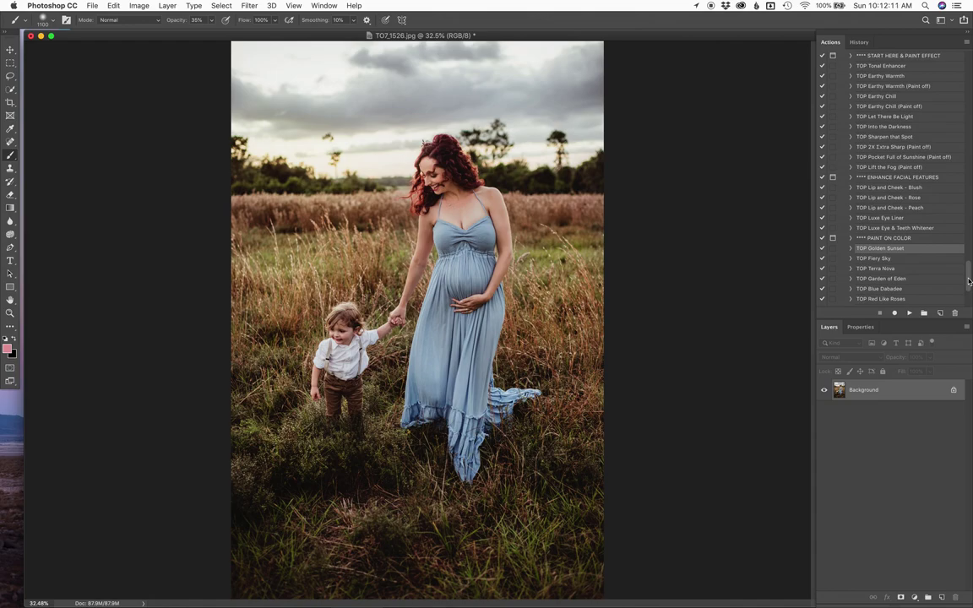
Run the TOP Remove Green Cast action, compare the effect on and off, and show only its Intense layer above the background
scroll(969, 281, down, 5)
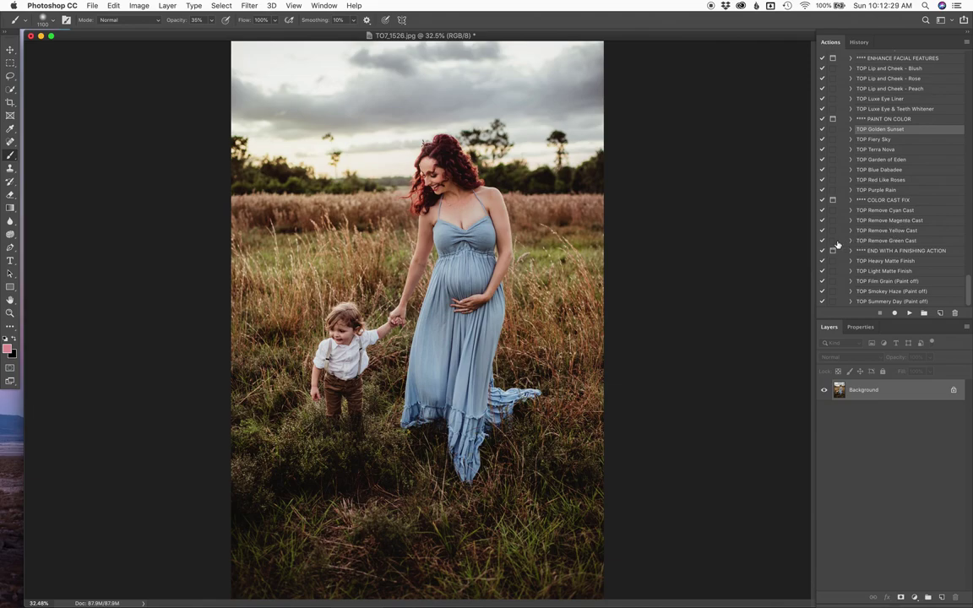
click(880, 242)
click(910, 314)
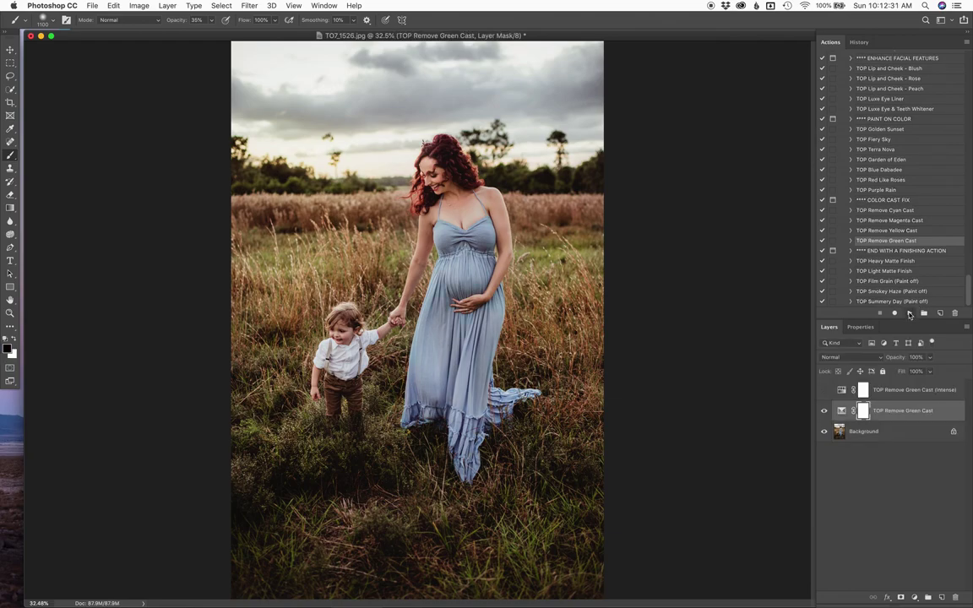
click(825, 411)
click(825, 412)
click(826, 412)
click(826, 412)
click(826, 412)
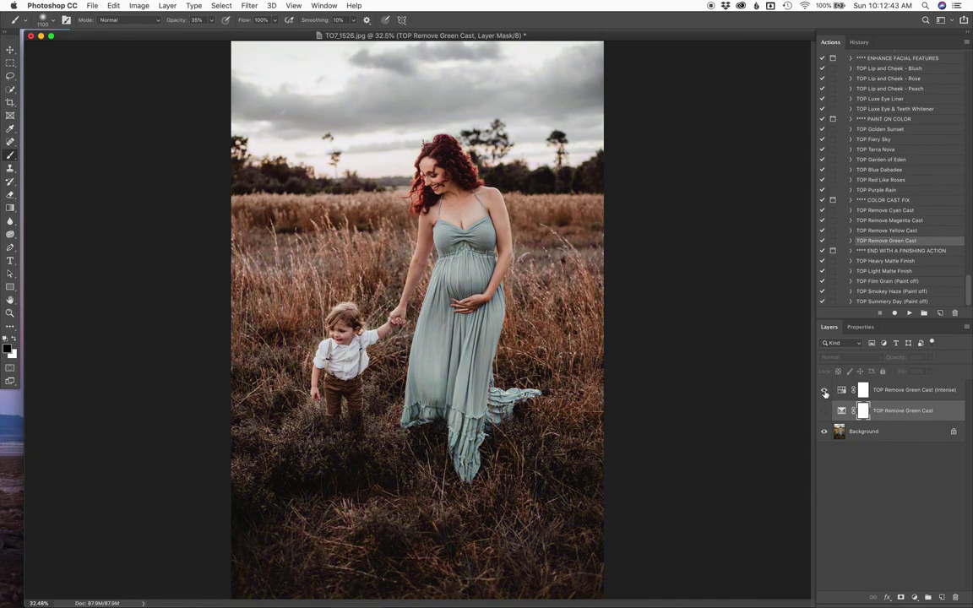
Reduce the TOP Remove Green Cast (Intense) layer's opacity to 65% and paint its effect off the woman on the layer mask
click(863, 391)
click(932, 358)
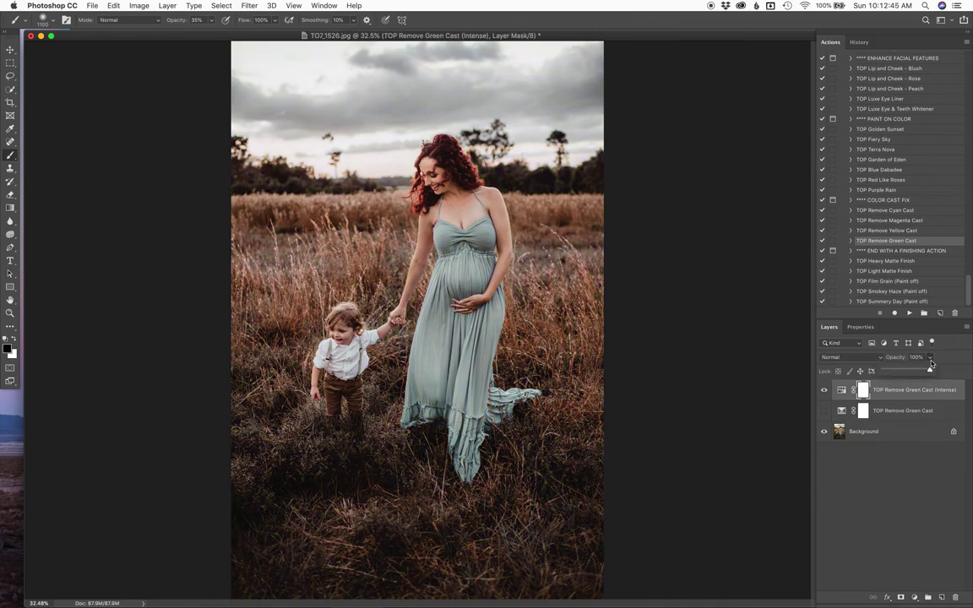
drag(916, 372, 915, 371)
click(863, 392)
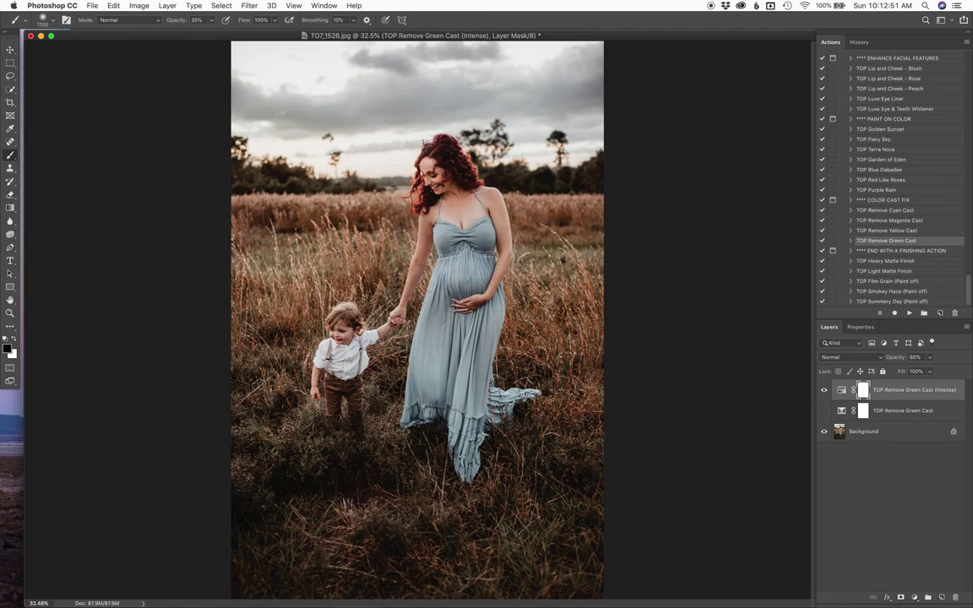
mouse_move(429, 210)
mouse_down()
mouse_move(456, 321)
mouse_move(421, 194)
mouse_up()
Set the Intense green cast layer's opacity to 16% and flatten the image, discarding the hidden layer
drag(931, 361, 908, 372)
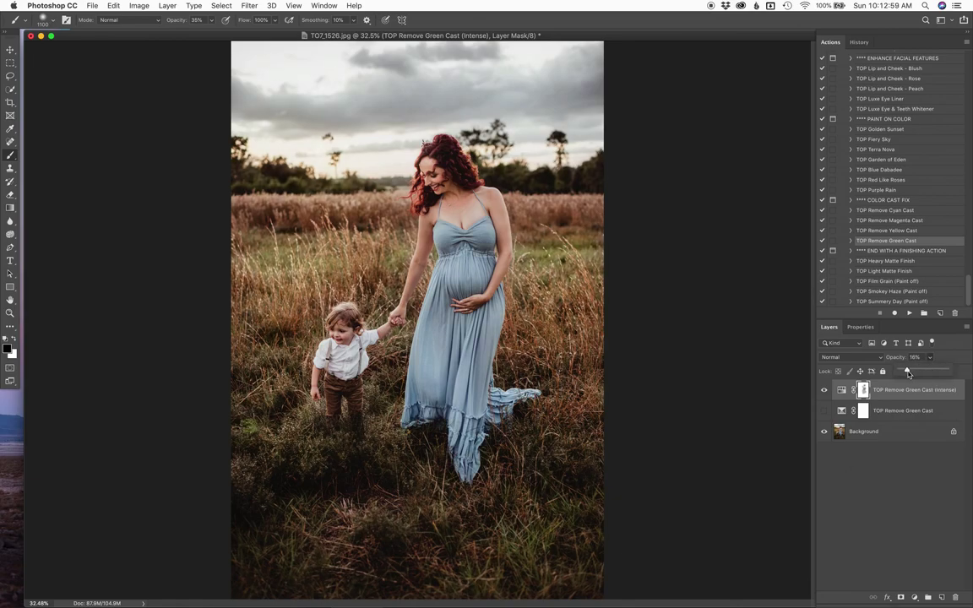
key(shift+super+e)
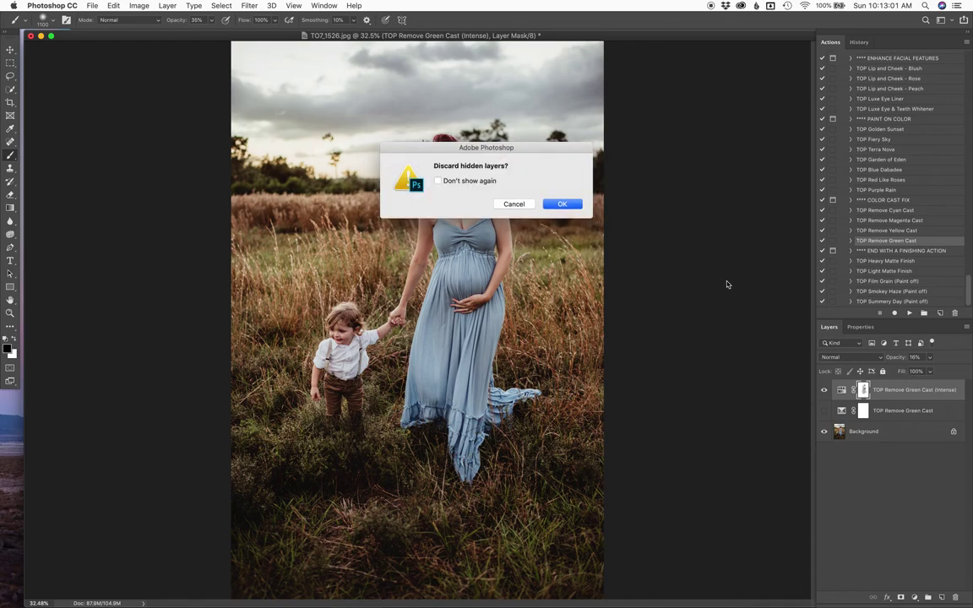
click(575, 204)
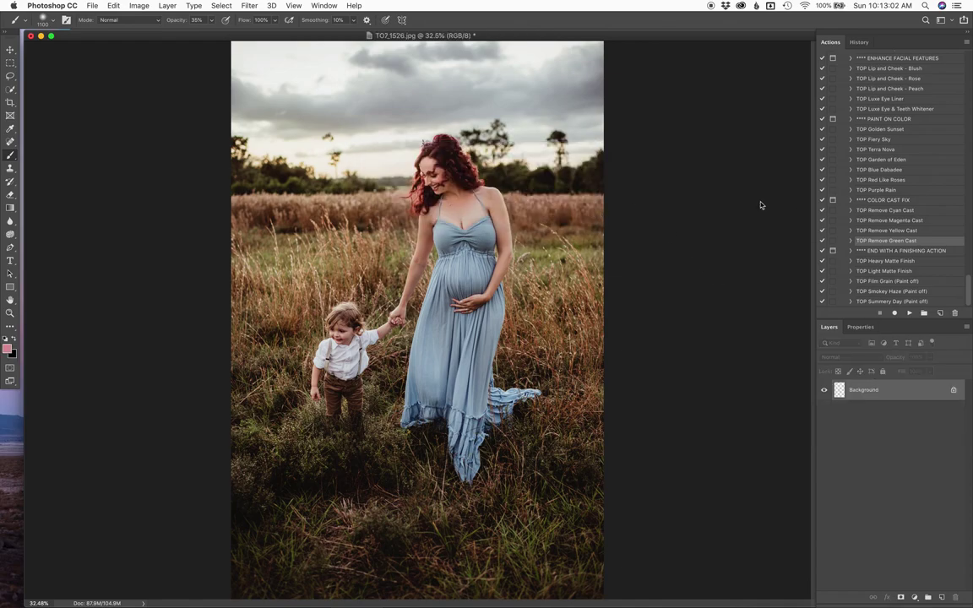
Try the TOP Heavy Matte Finish action with an adjusted layer opacity, and delete its layer
click(890, 281)
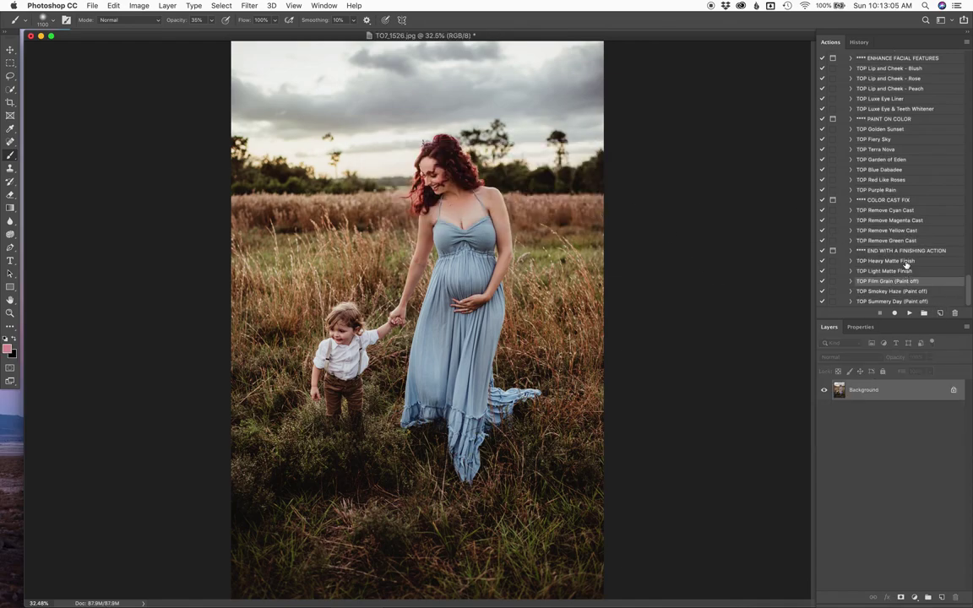
click(896, 261)
click(911, 313)
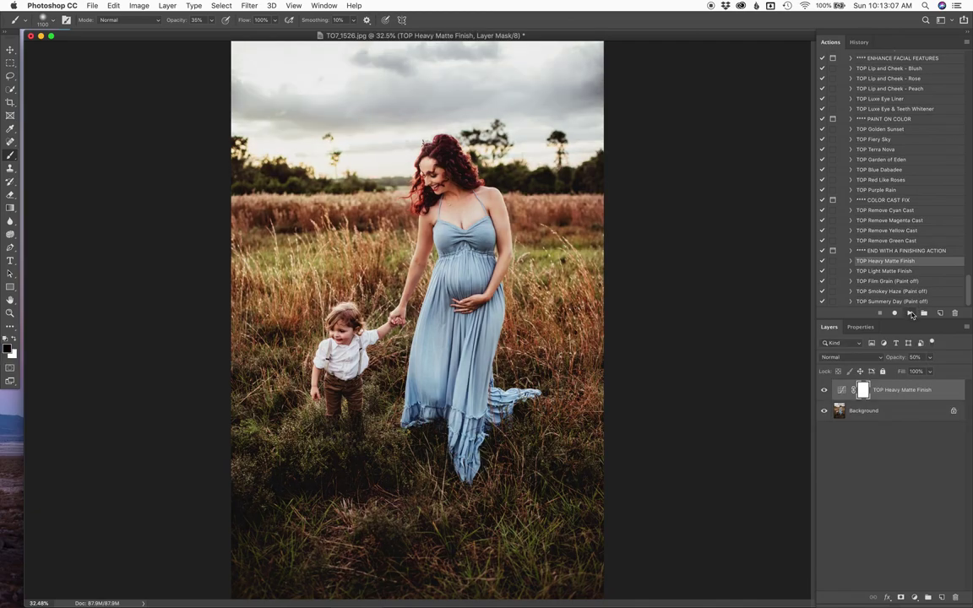
click(931, 359)
click(914, 371)
drag(948, 396, 957, 598)
Try the TOP Smokey Haze (Paint off) action and delete its layer group
click(891, 291)
click(911, 313)
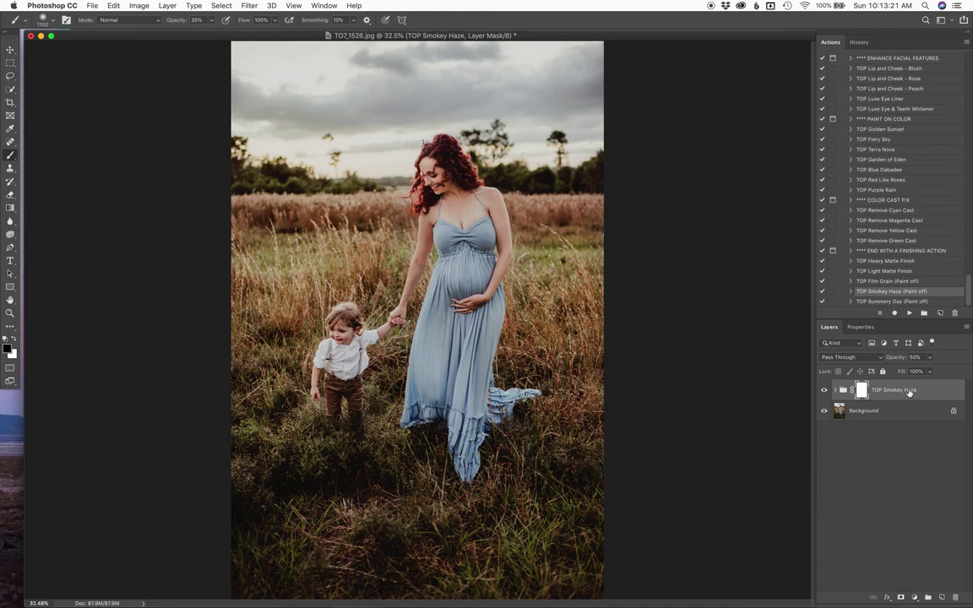
drag(911, 399, 956, 597)
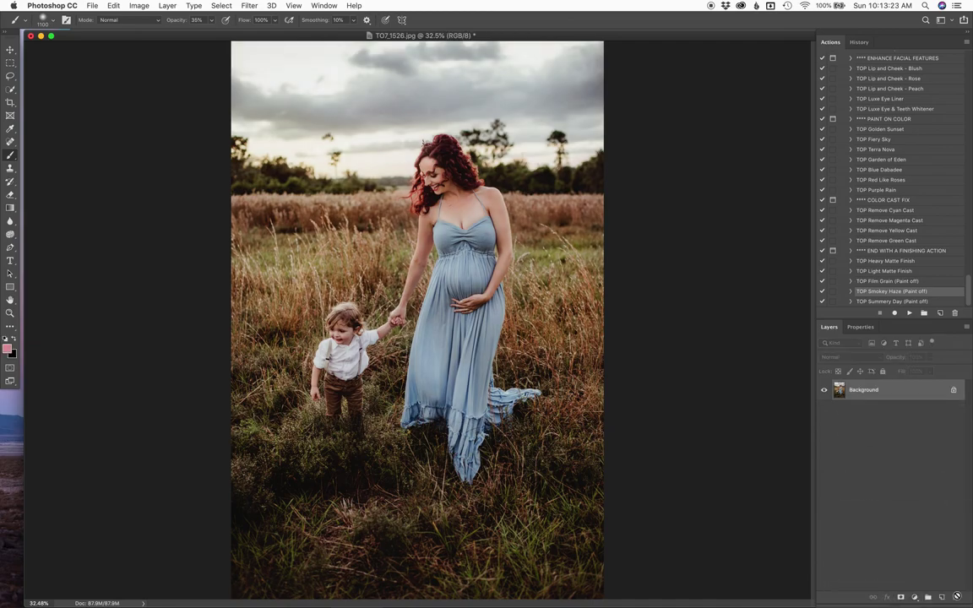
Run the TOP Film Grain (Paint off) action and flatten its group into the background
click(889, 281)
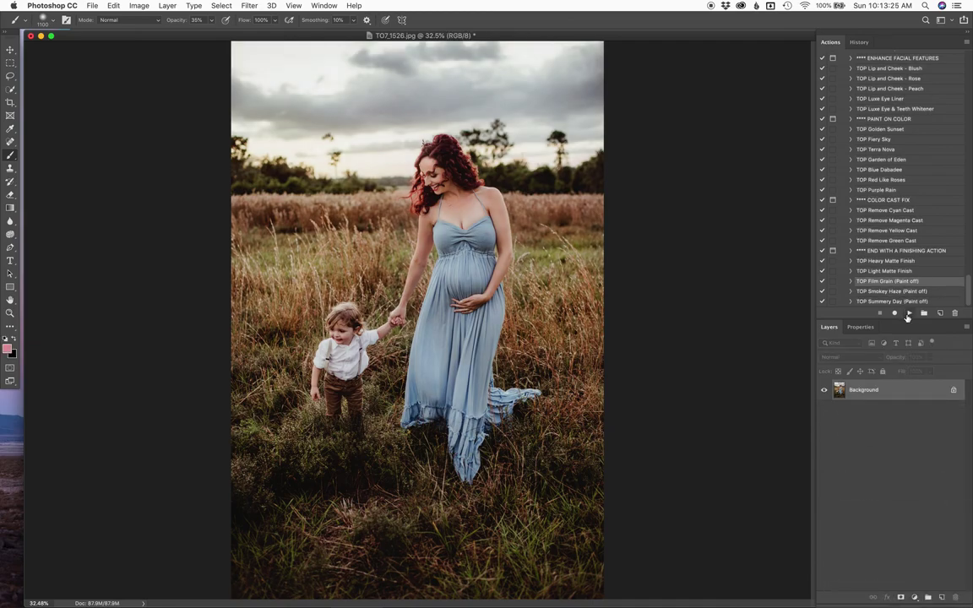
click(908, 313)
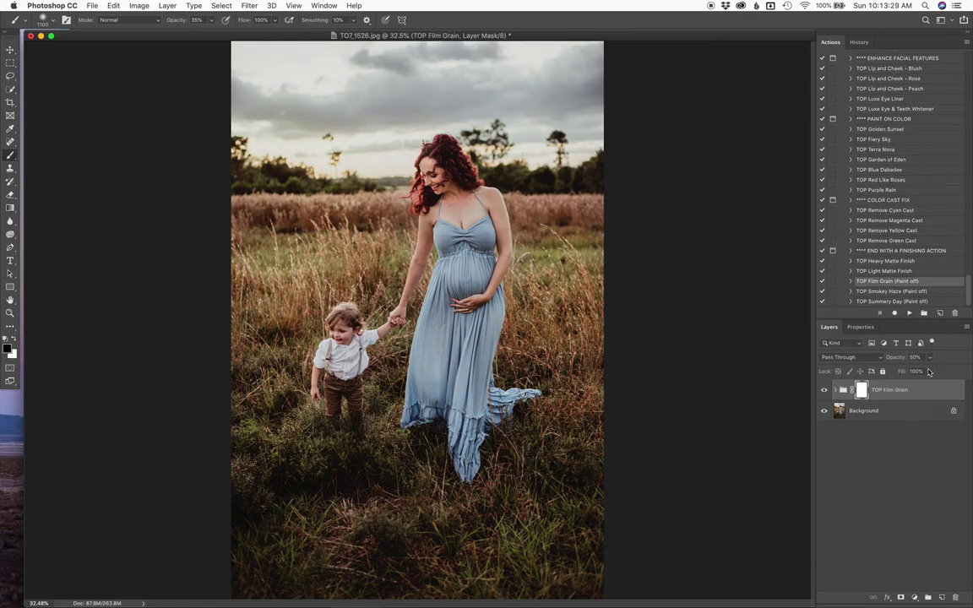
key(super+shift+e)
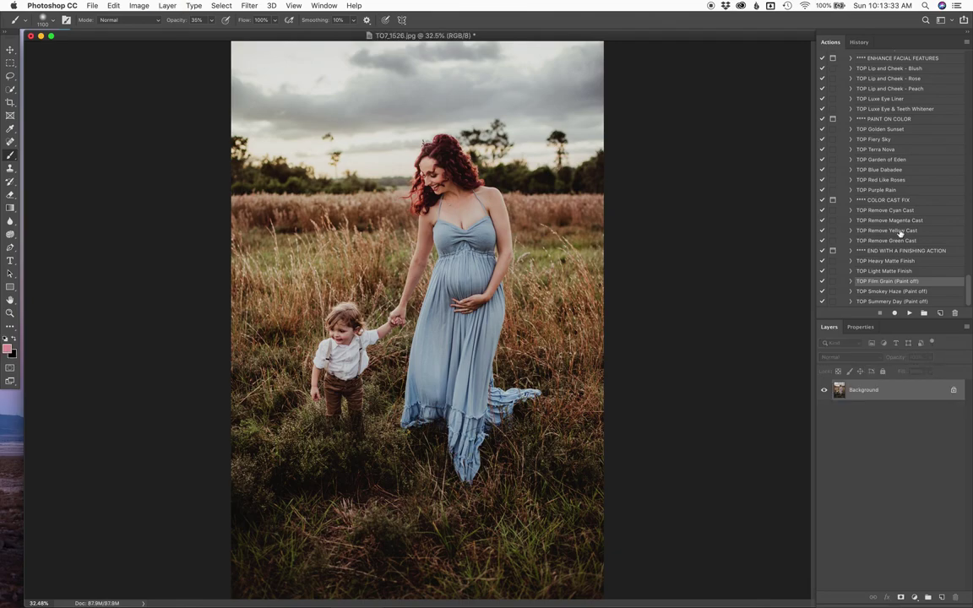
Compare the original opened photo with the finished edit twice through the document history, returning to the final Flatten Image state
click(860, 42)
scroll(886, 57, up, 10)
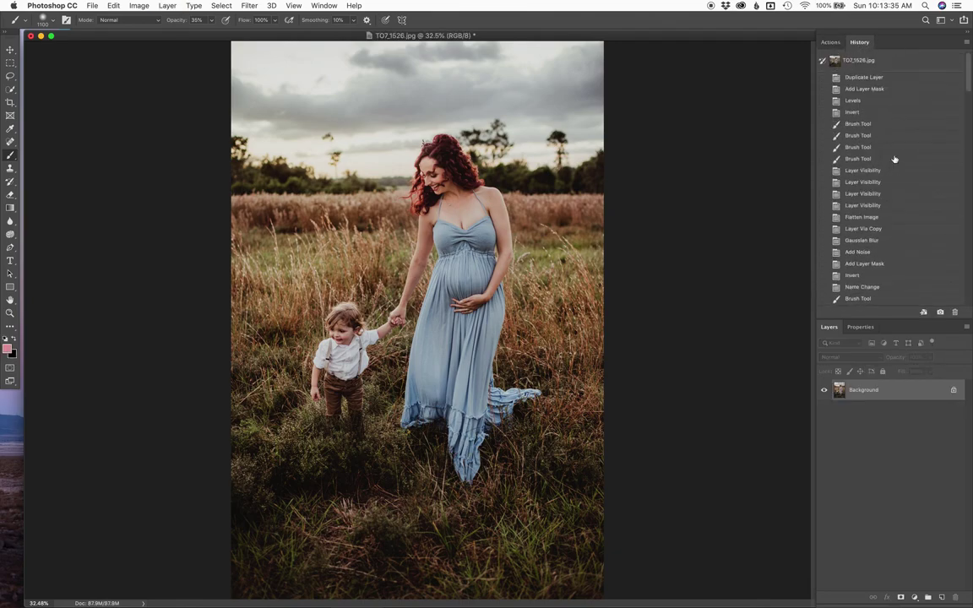
click(880, 60)
scroll(902, 178, down, 15)
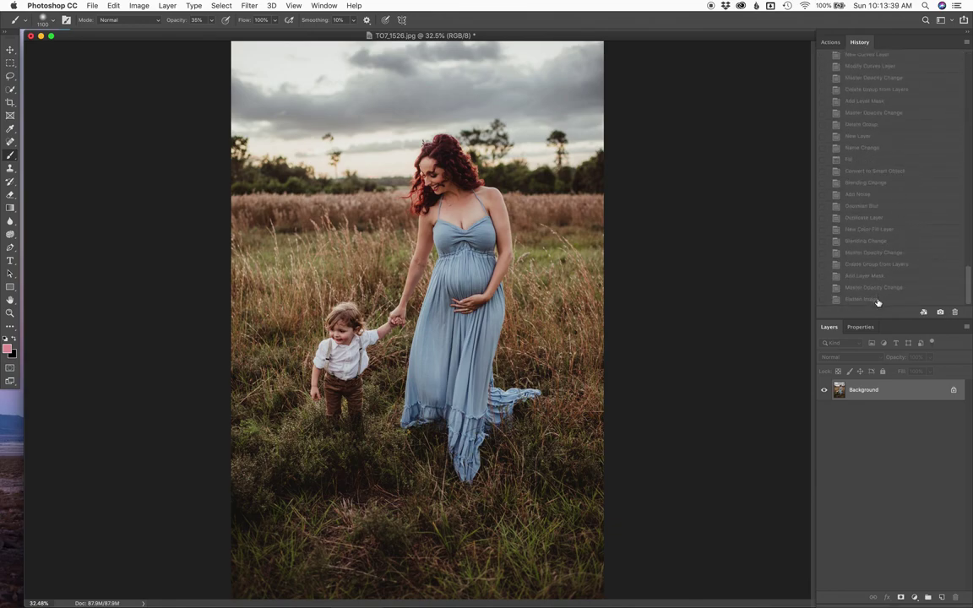
click(878, 300)
scroll(878, 301, up, 15)
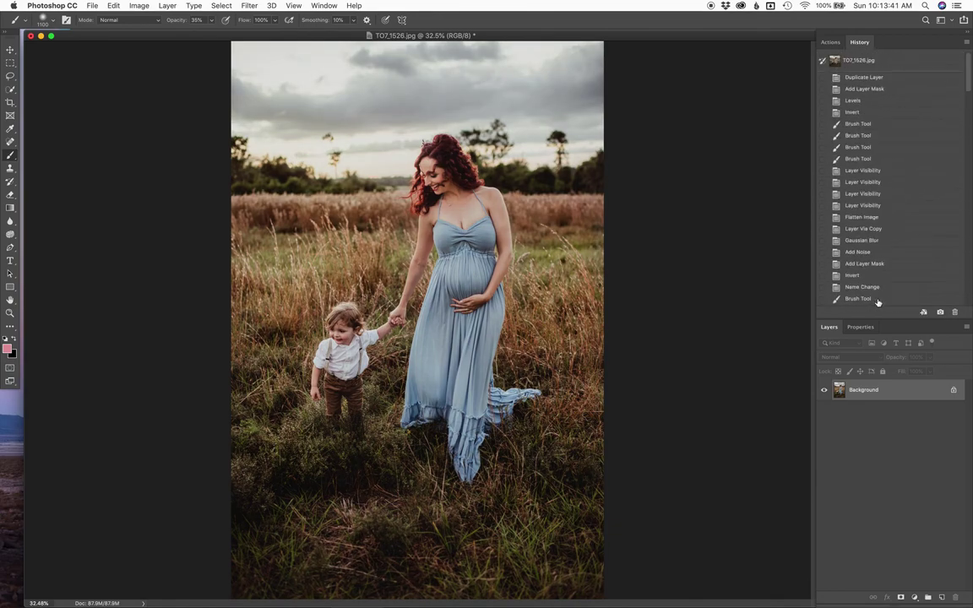
click(887, 62)
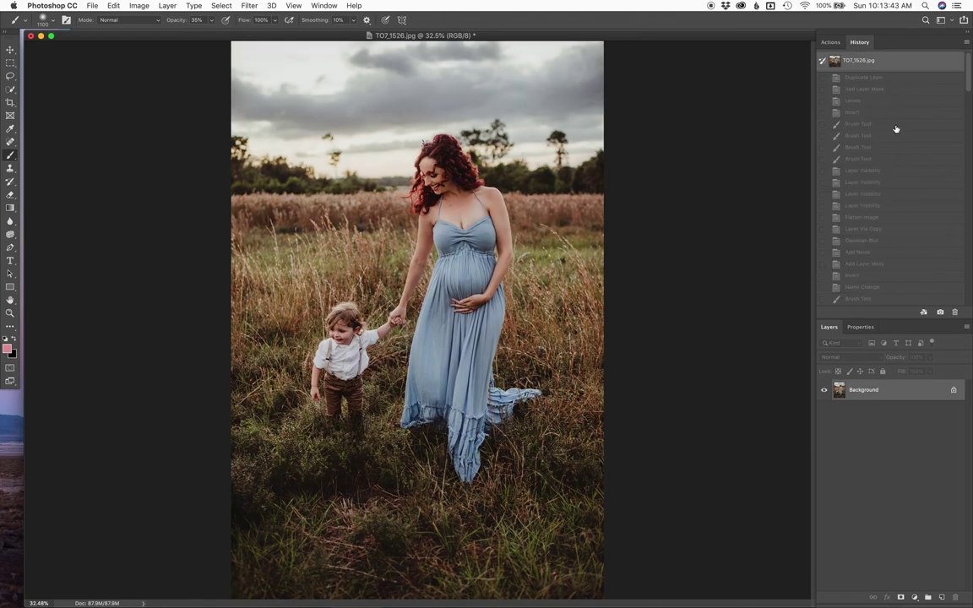
scroll(903, 195, down, 15)
click(890, 300)
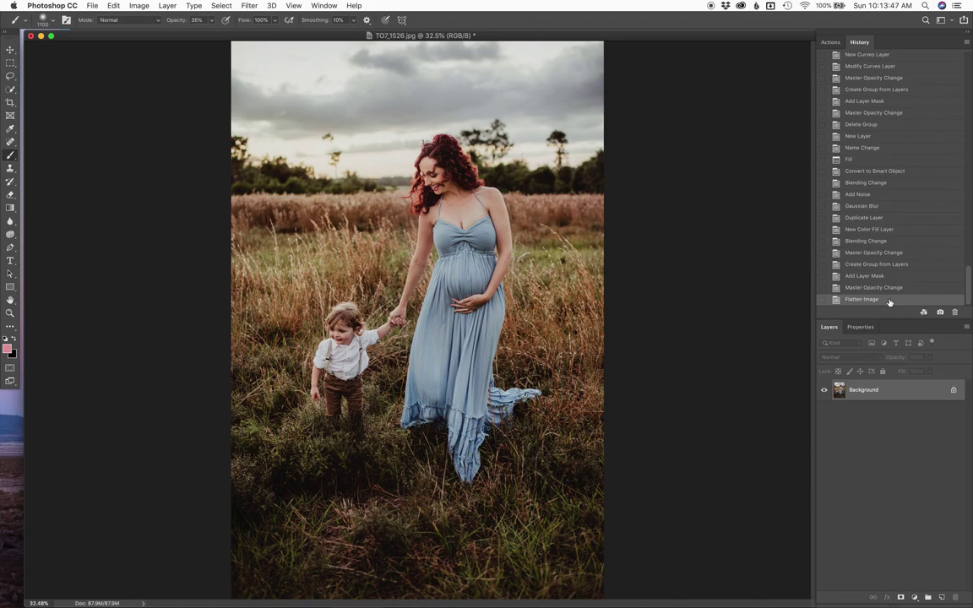
click(831, 41)
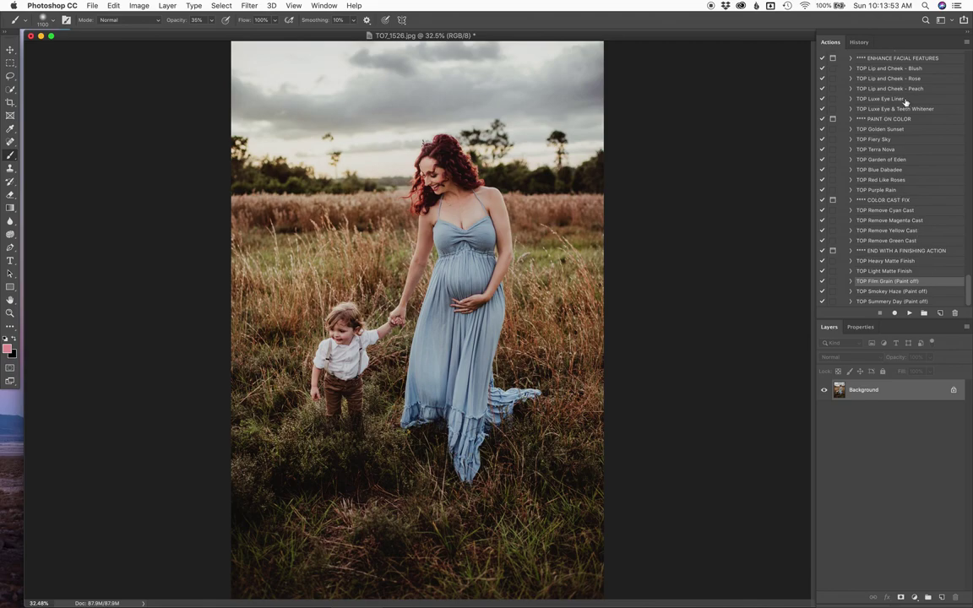
drag(969, 298, 969, 285)
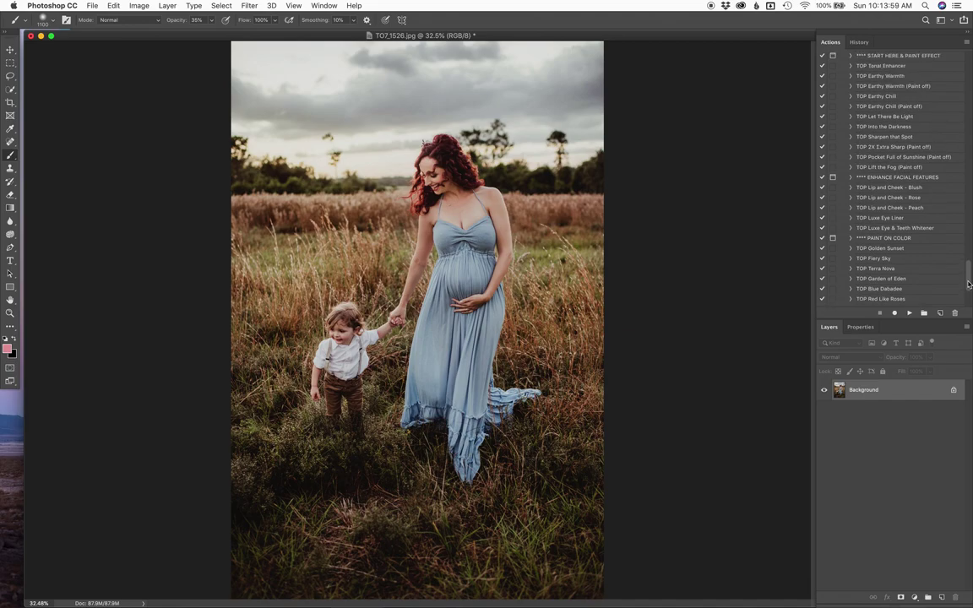
drag(969, 284, 970, 283)
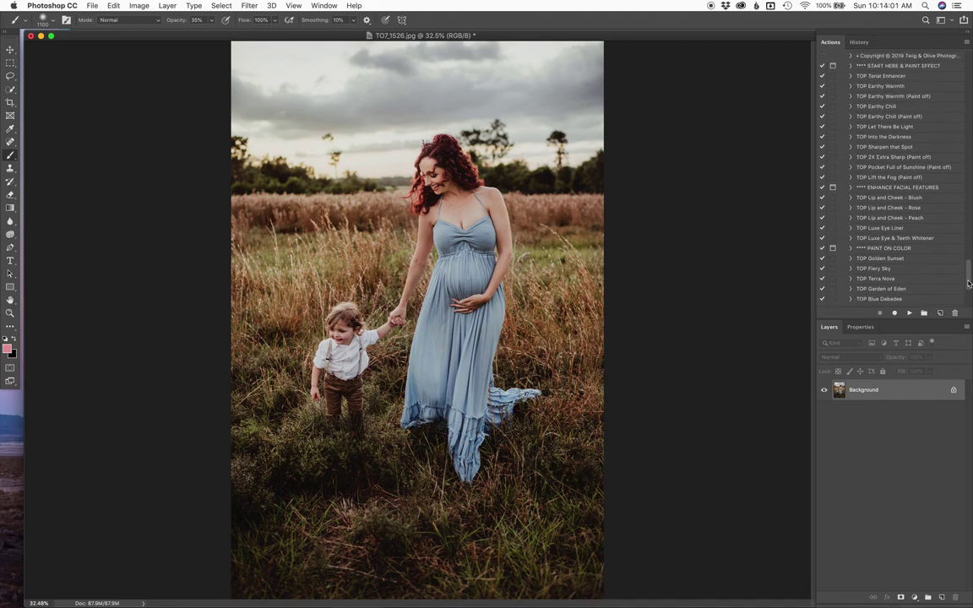